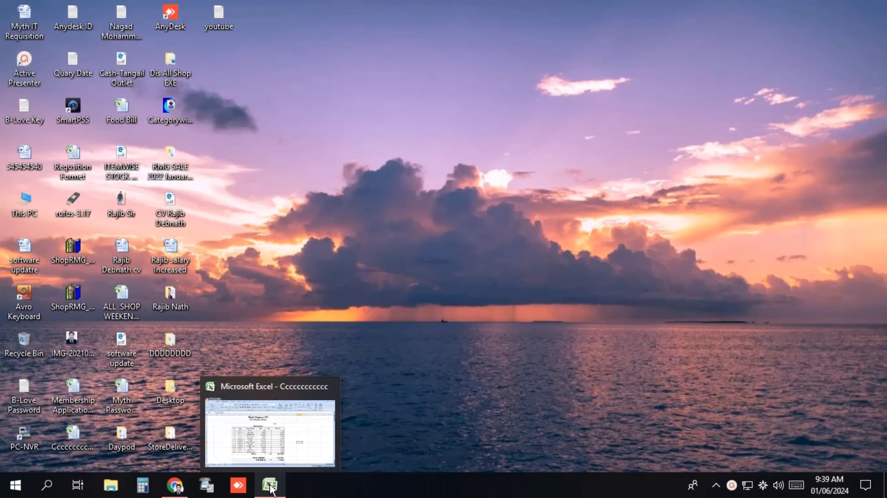
Restore the Excel window showing the 'Cccccccccccc' Bill Invoice workbook.
click(271, 489)
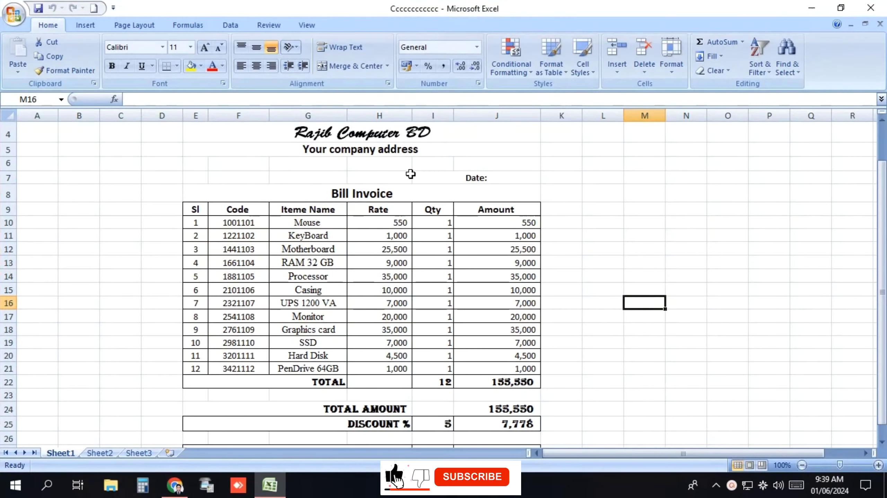
click(352, 135)
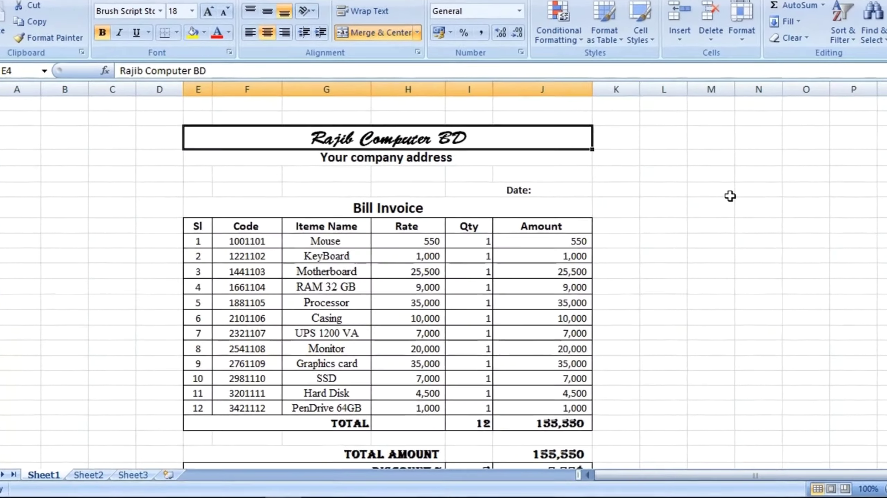
click(684, 198)
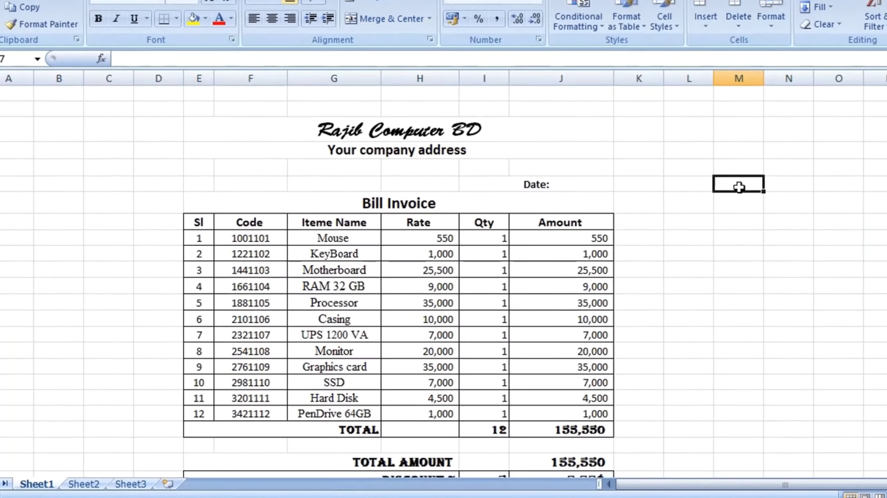
click(376, 167)
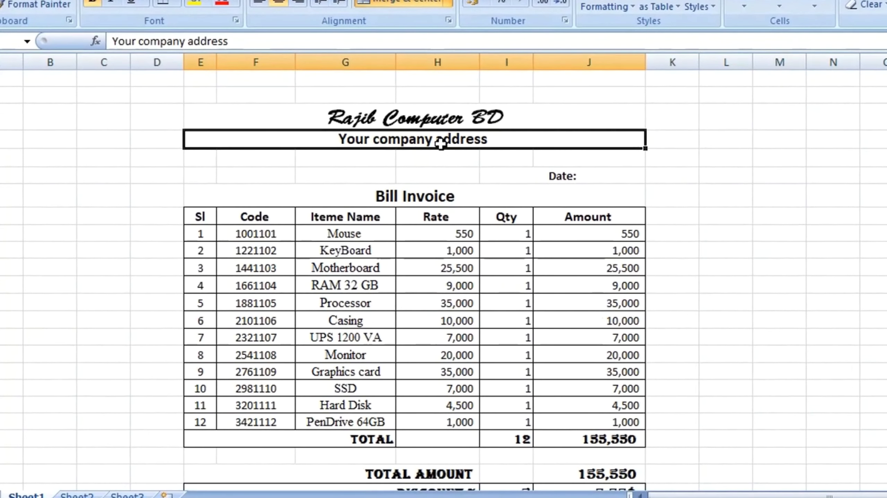
click(399, 195)
click(580, 175)
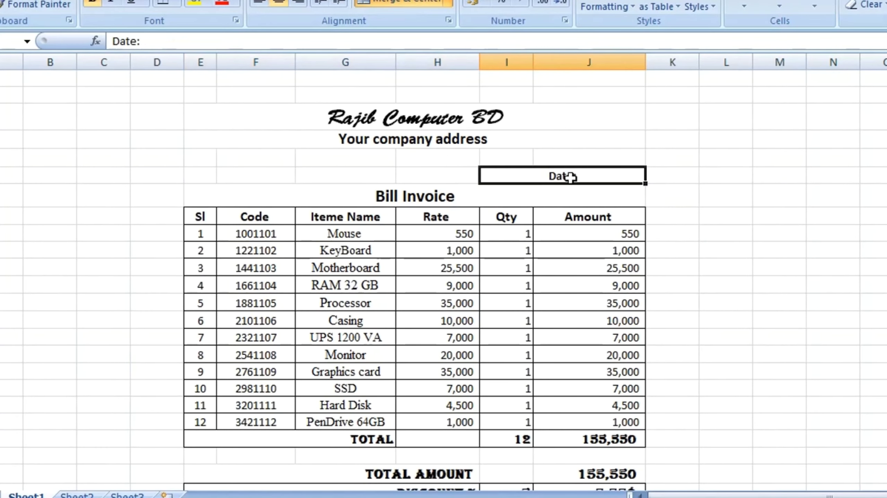
scroll(735, 186, down, 1)
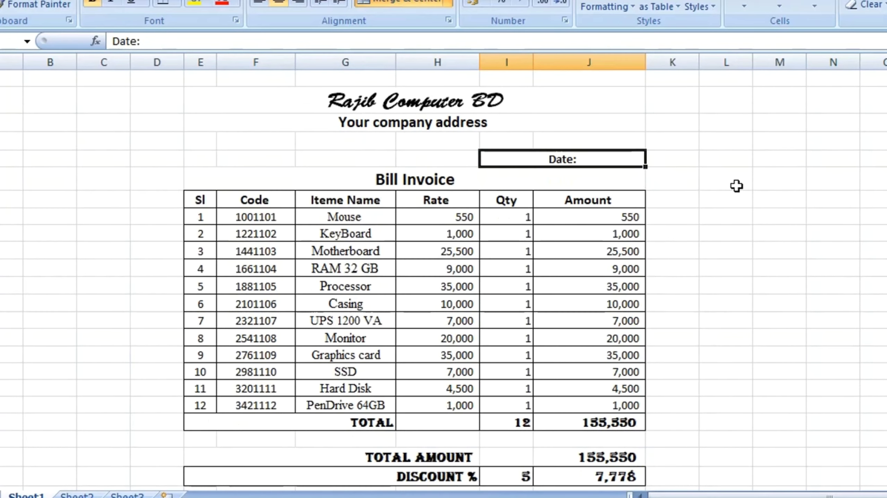
click(738, 186)
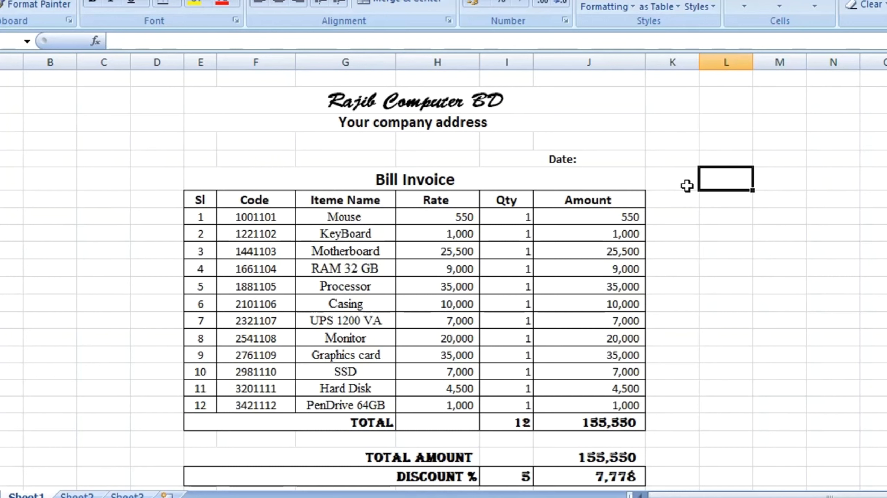
scroll(698, 236, down, 1)
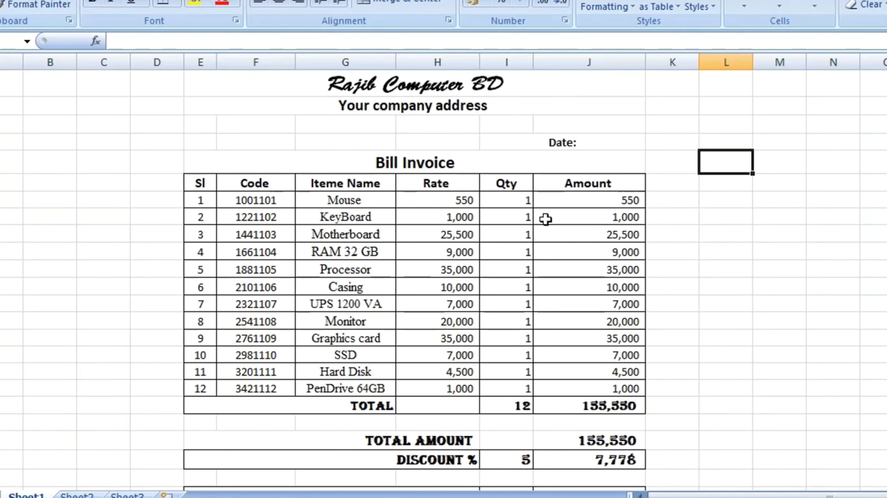
drag(259, 201, 268, 386)
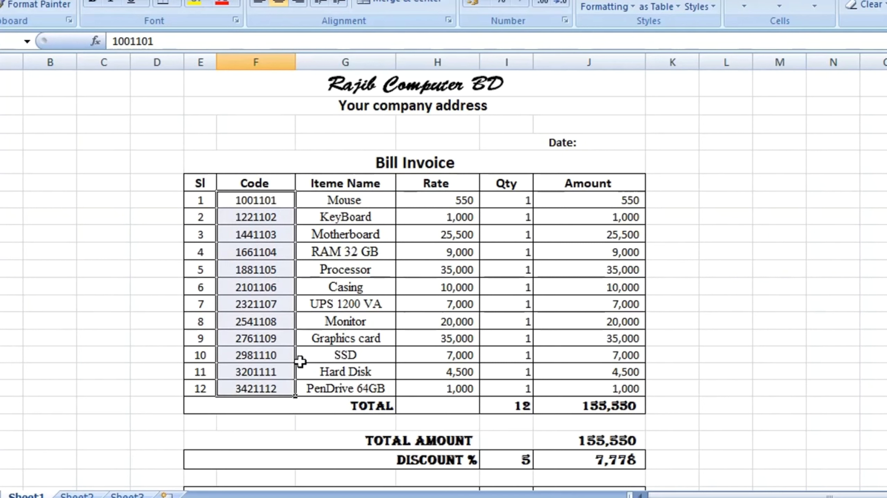
click(367, 200)
drag(345, 183, 344, 380)
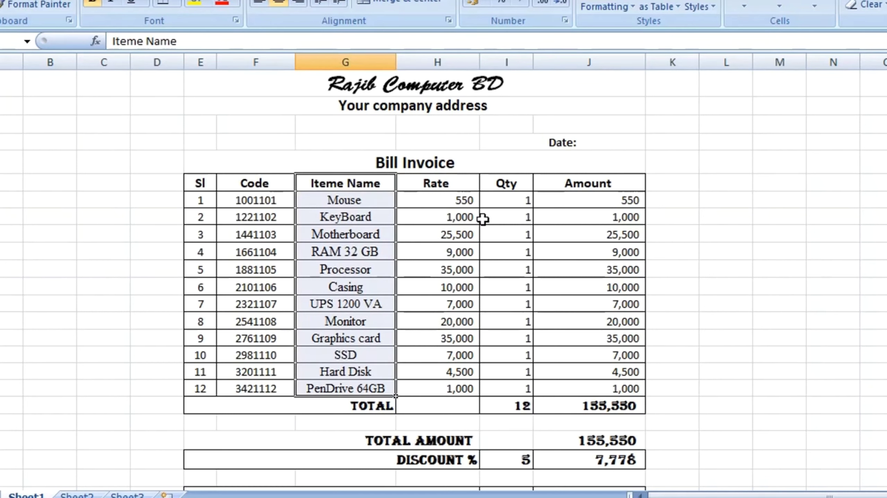
drag(455, 200, 448, 384)
drag(520, 200, 504, 389)
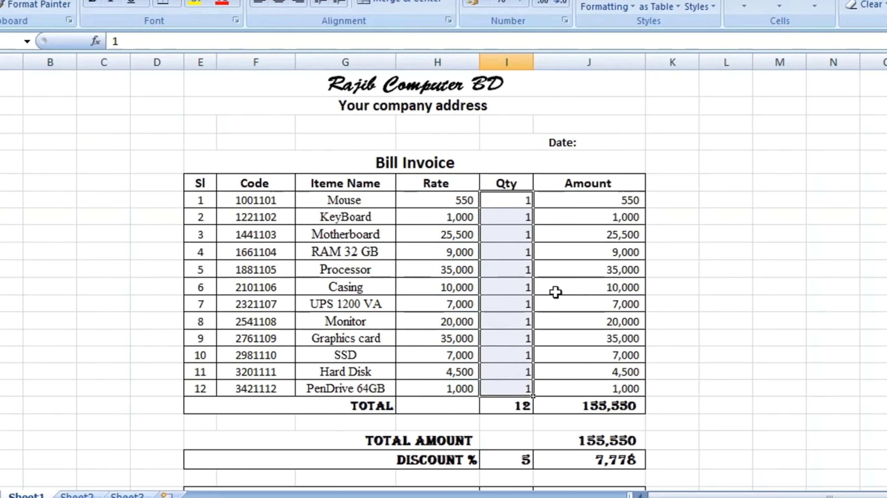
click(522, 209)
click(460, 200)
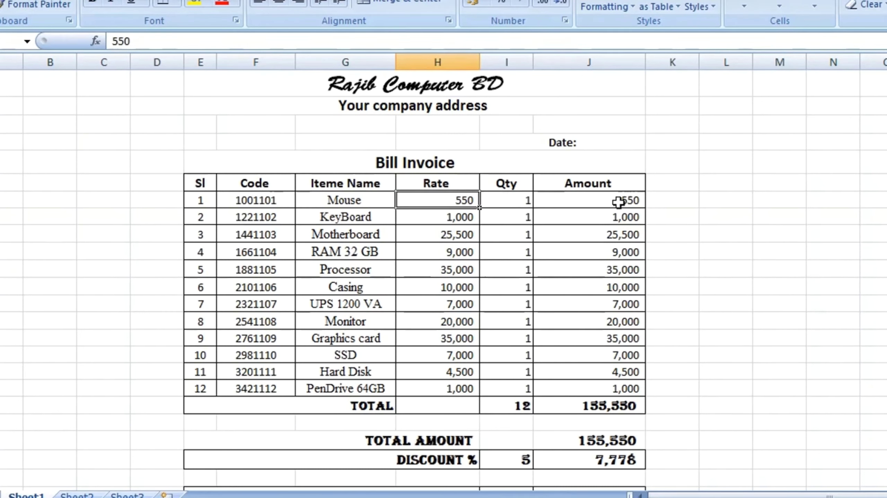
click(521, 199)
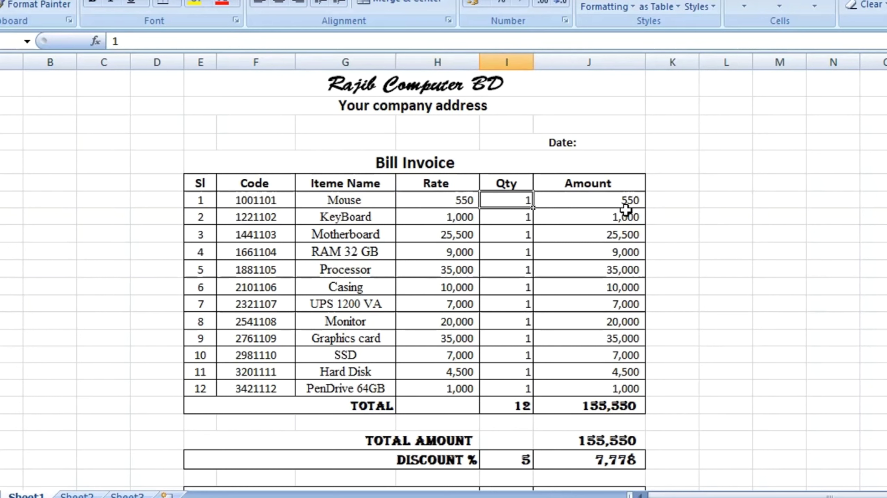
text(2)
click(709, 232)
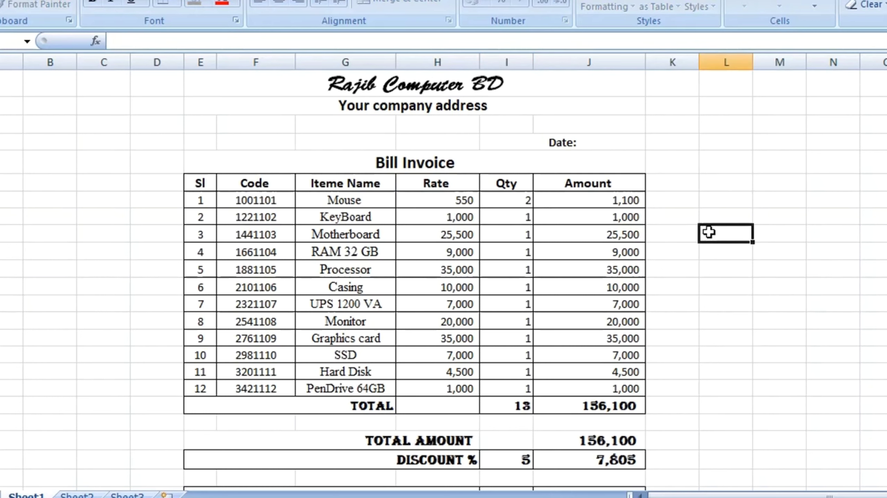
click(521, 203)
text(1)
click(772, 267)
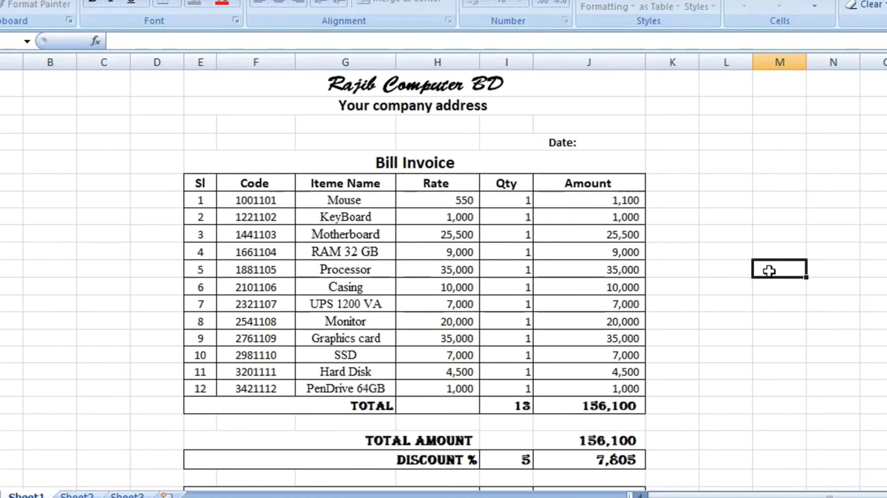
scroll(754, 280, down, 1)
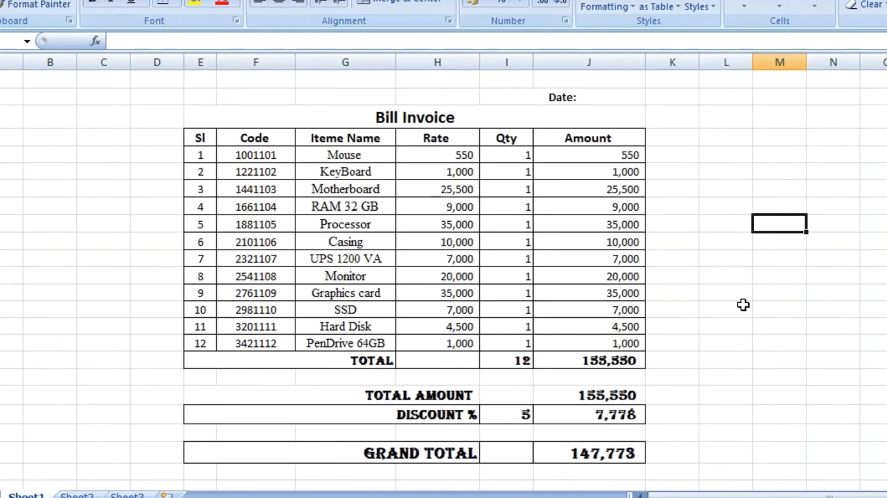
drag(628, 157, 626, 293)
click(606, 341)
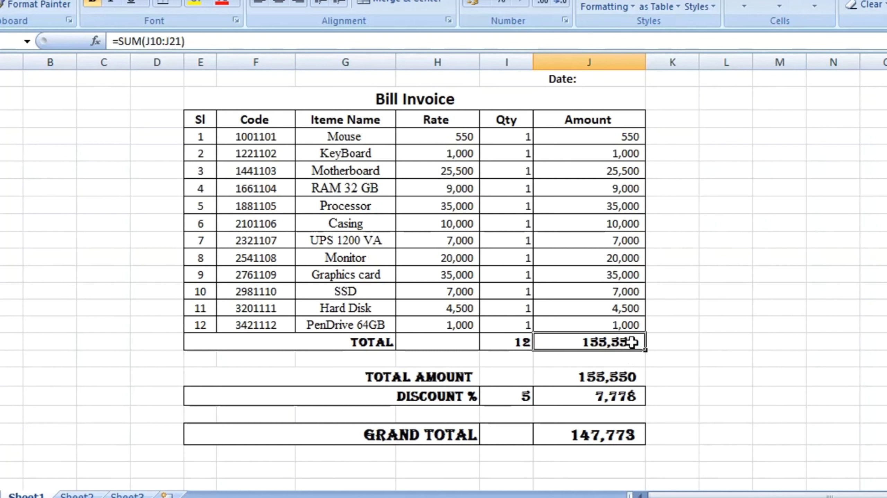
click(718, 347)
drag(321, 384, 585, 384)
click(775, 370)
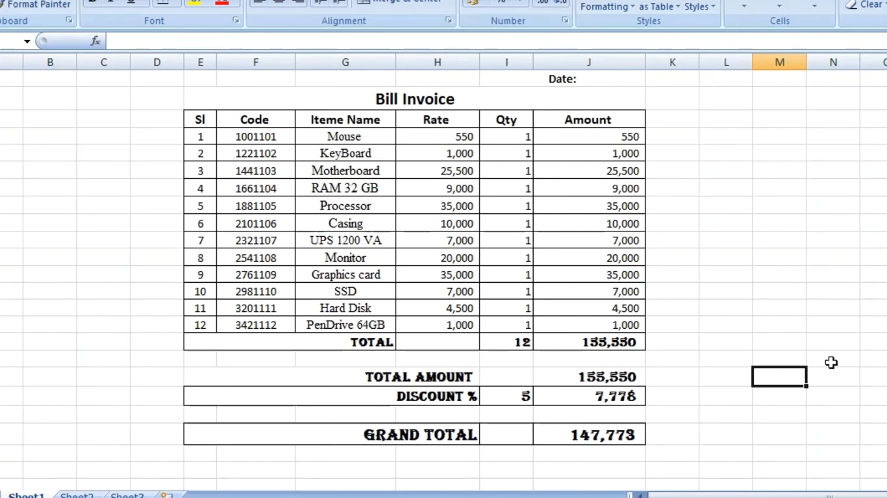
Change the discount percentage from 5 to 10.
click(472, 395)
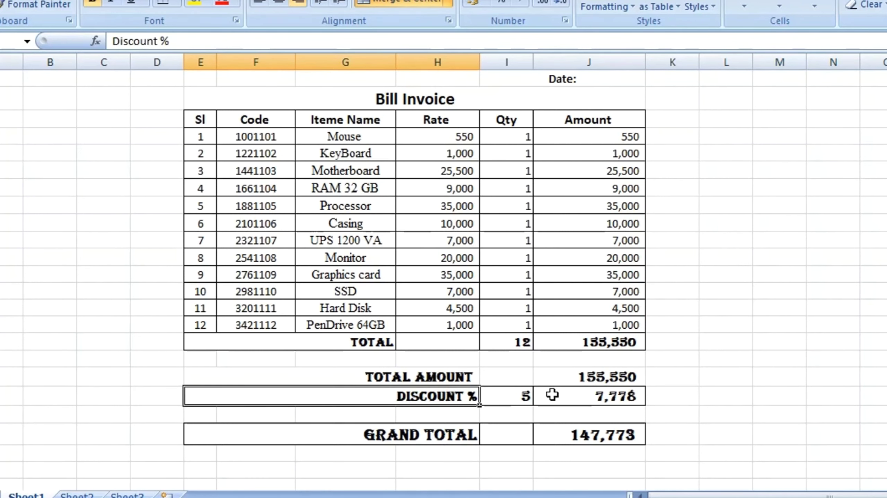
click(502, 396)
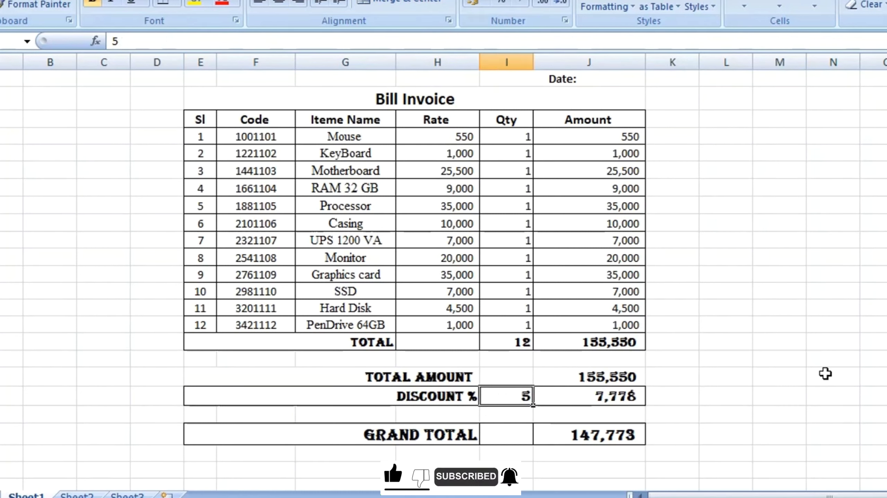
text(10)
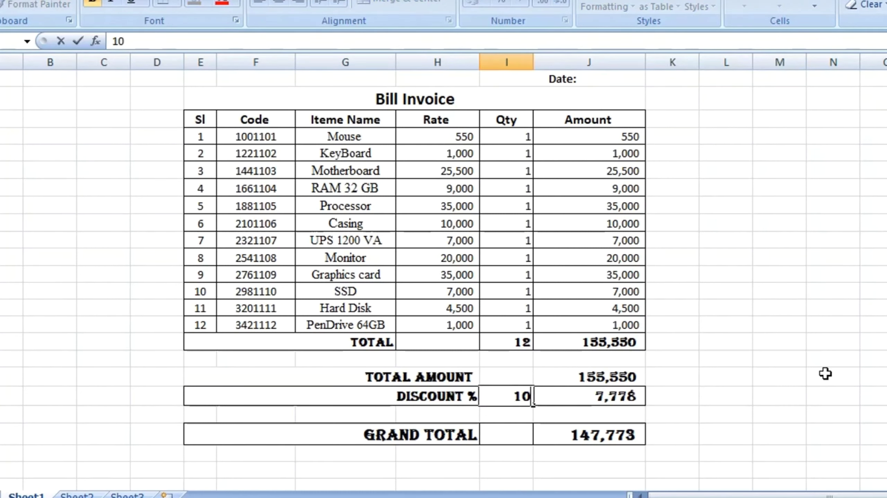
key(Return)
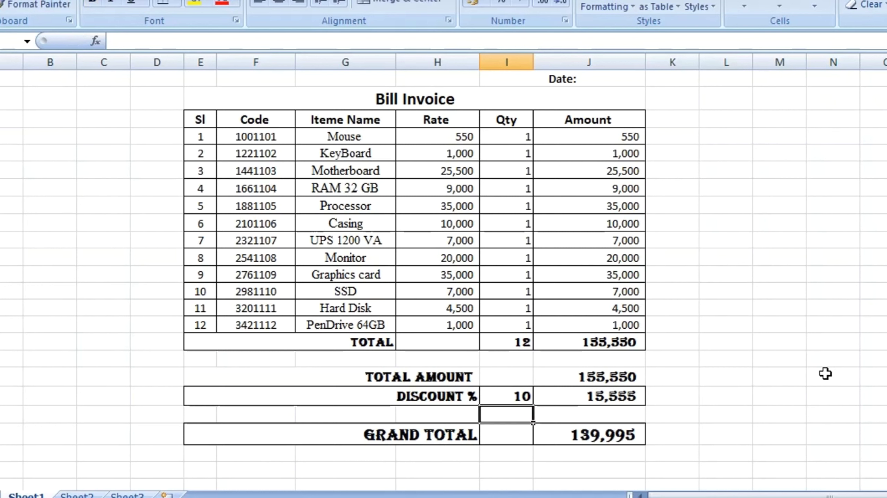
Check the discount amount formula, then change the discount percentage to 20.
click(617, 392)
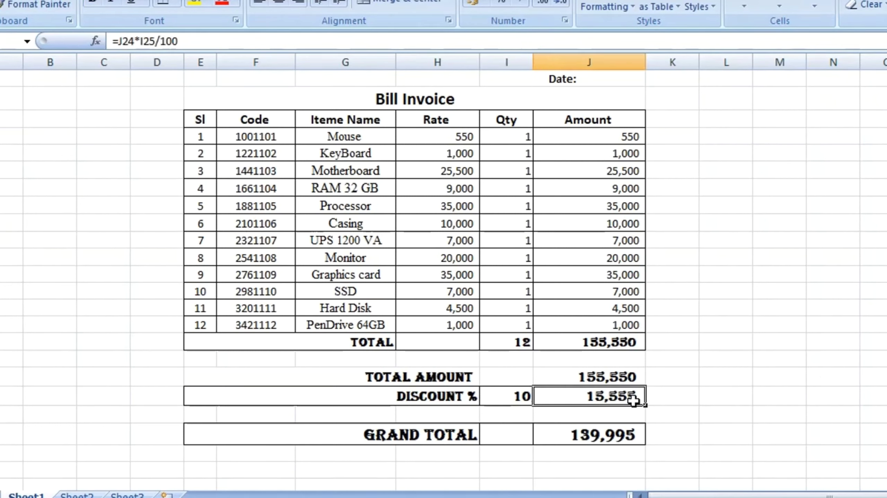
click(512, 397)
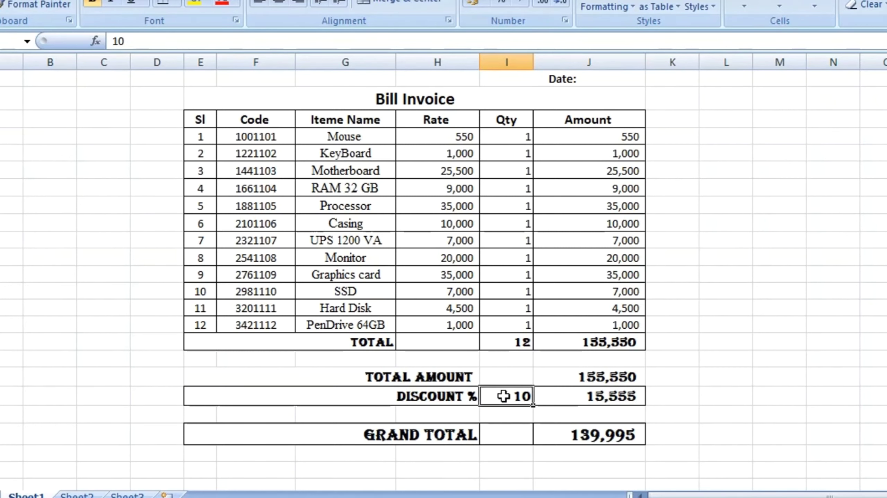
text(20)
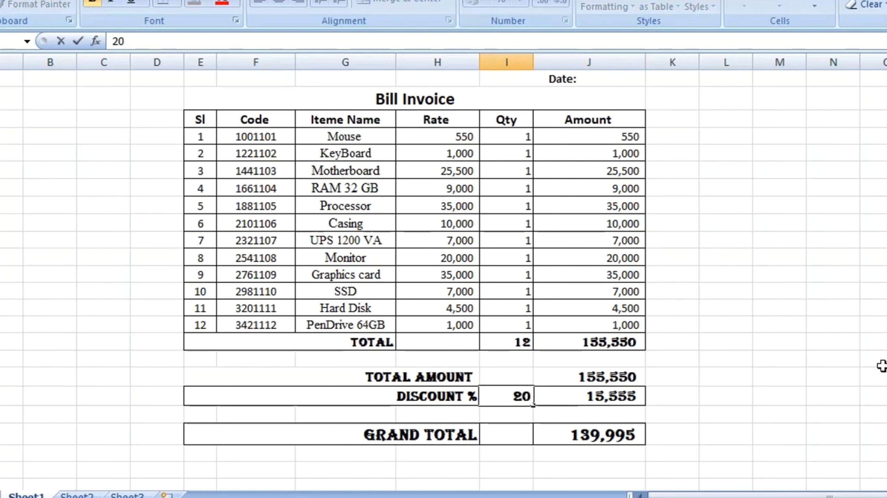
click(882, 366)
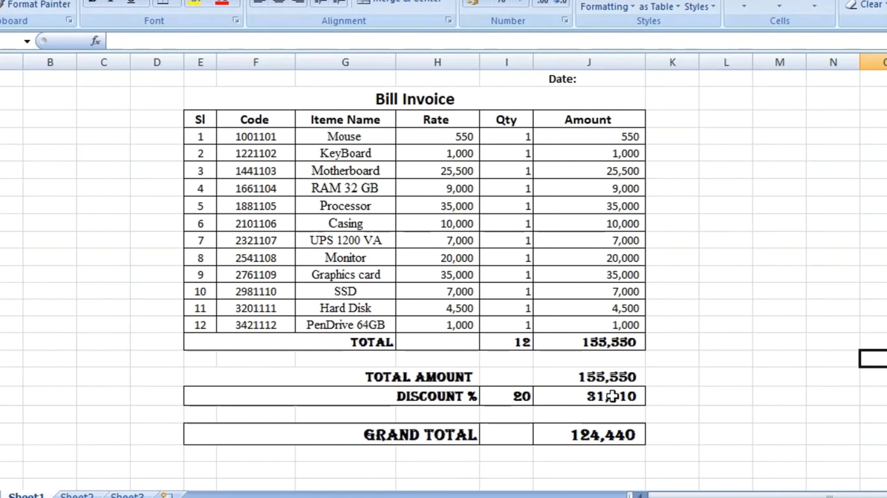
Check the TOTAL AMOUNT formula, set the discount to 0, and move to Sheet2.
click(589, 383)
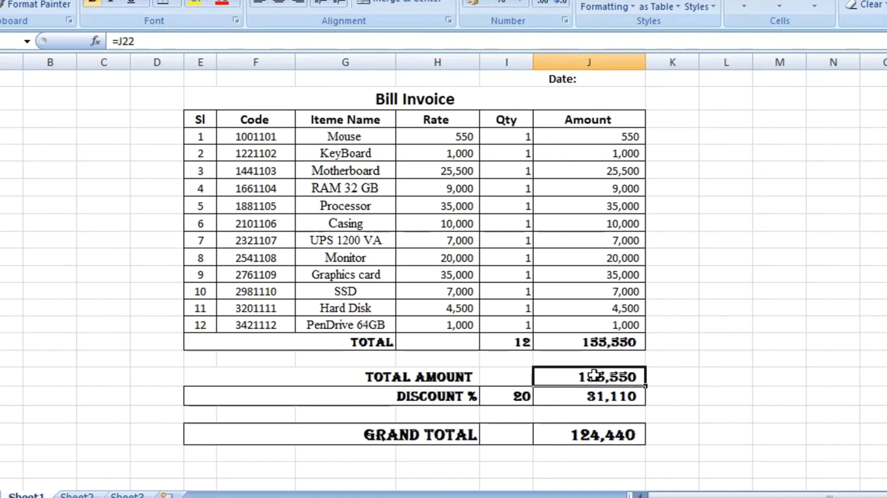
click(722, 394)
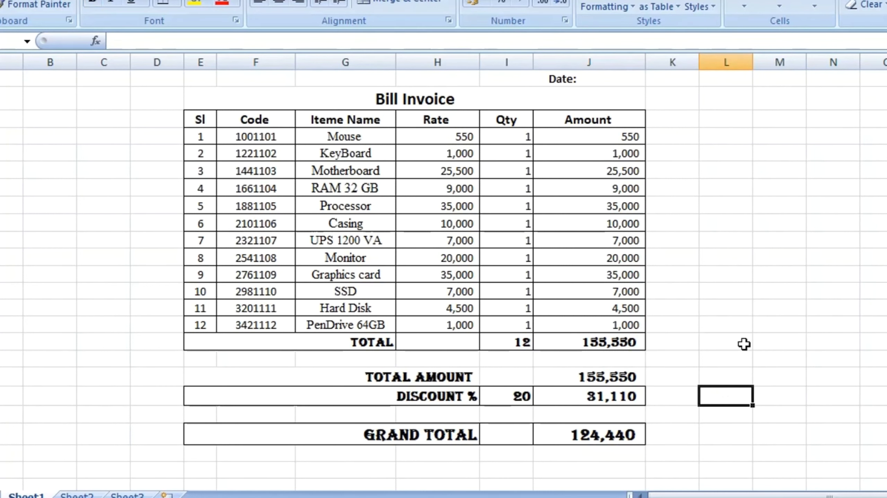
click(522, 397)
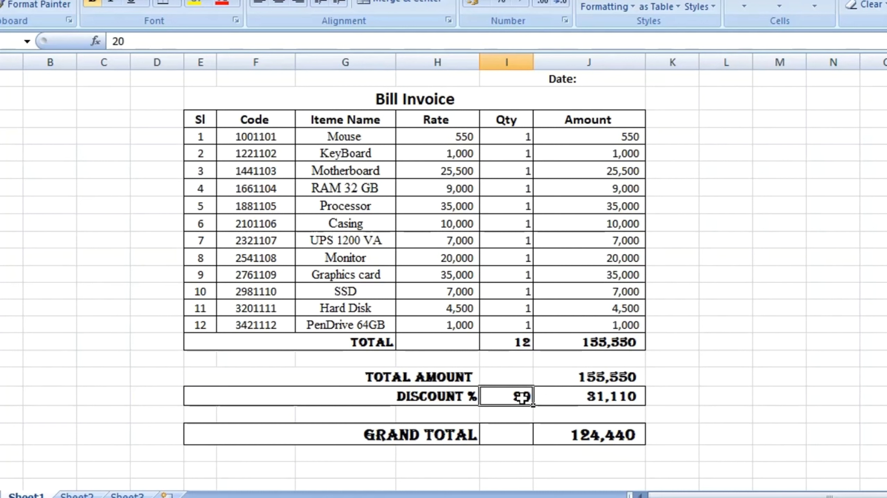
text(0)
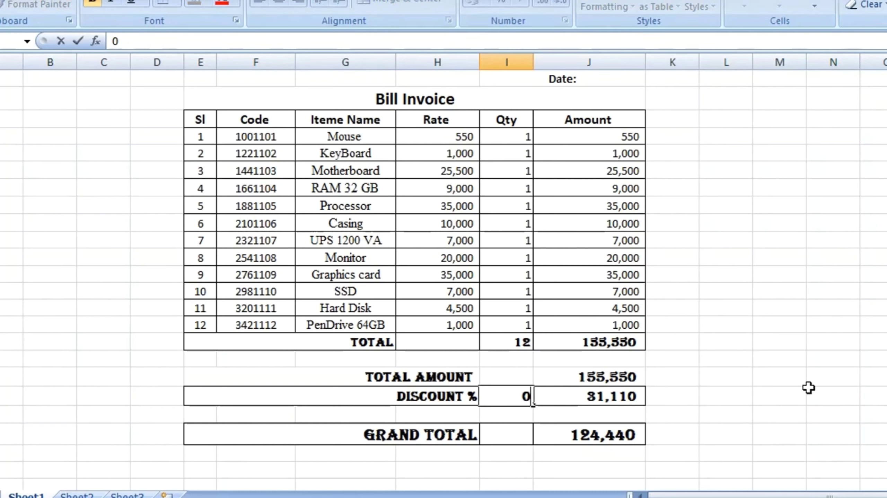
click(809, 388)
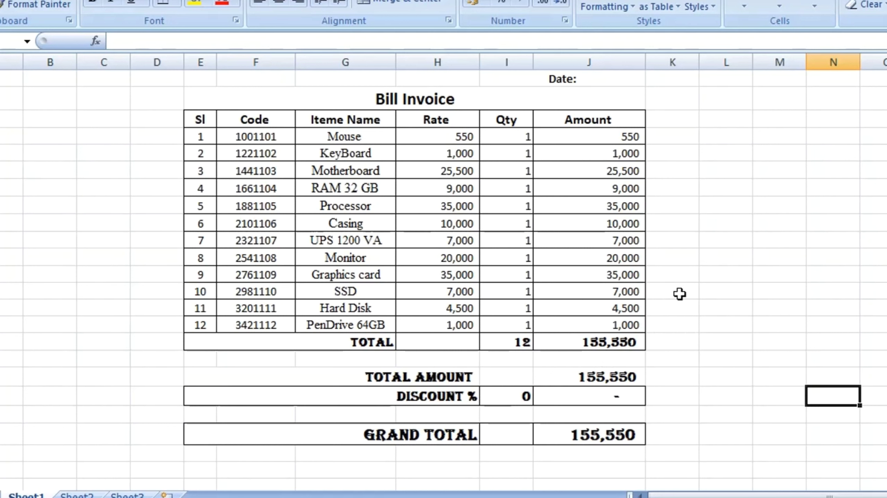
scroll(638, 309, up, 1)
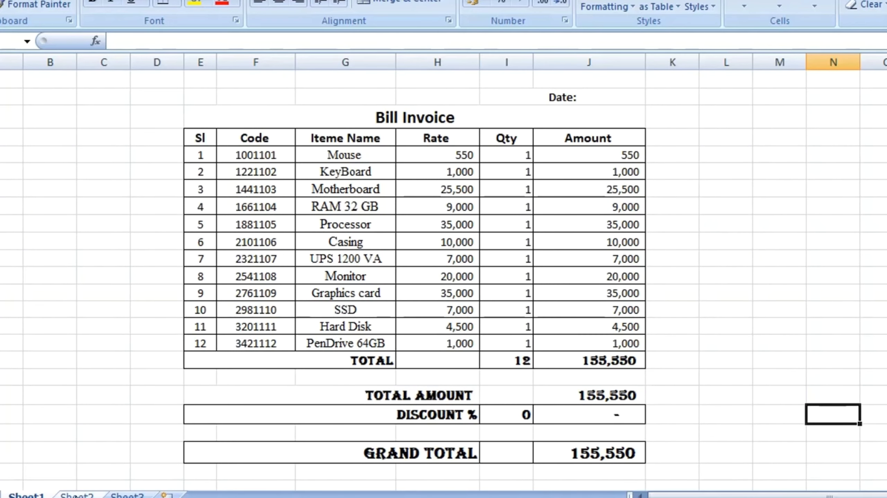
key(ctrl+Page_Down)
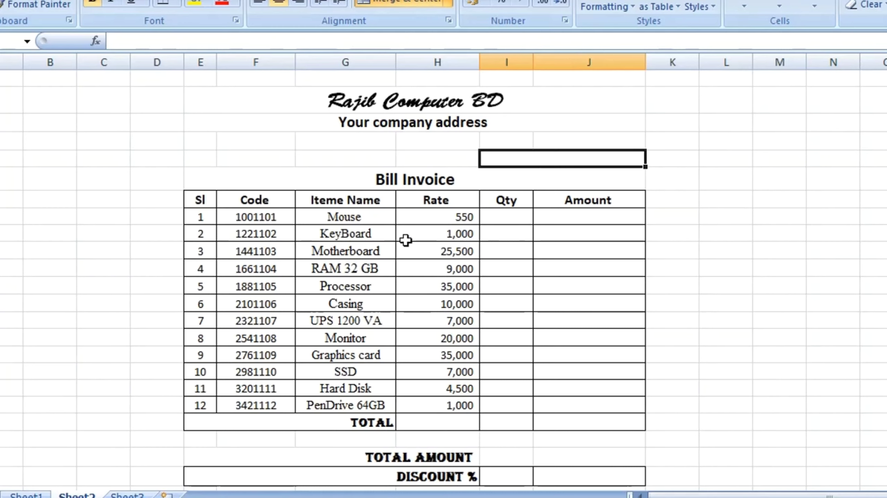
Set the company name title in the Brush Script Std font.
click(733, 233)
click(427, 102)
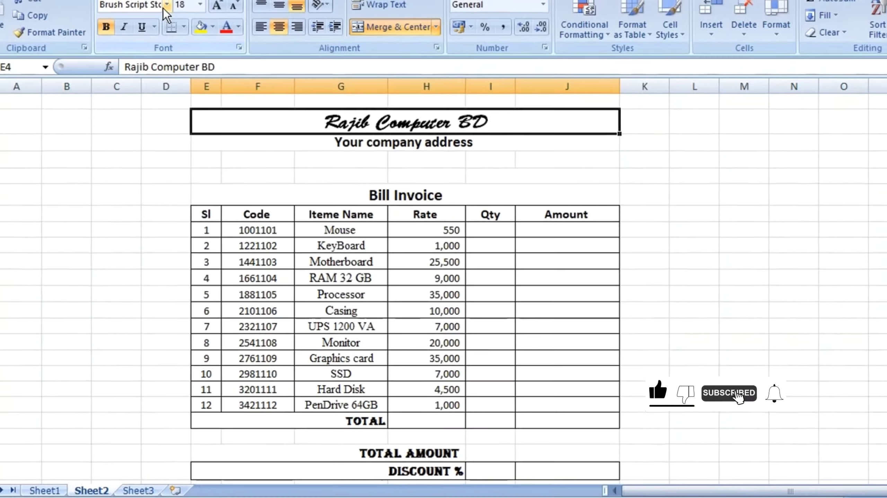
click(164, 9)
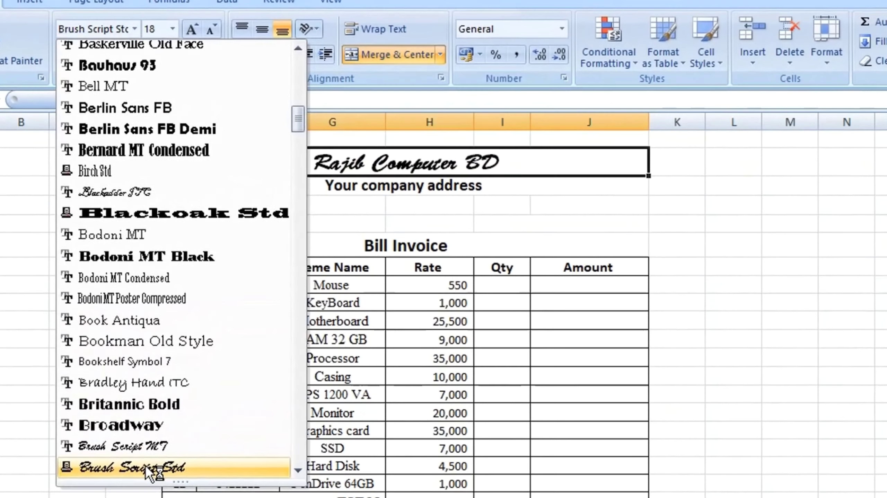
click(146, 465)
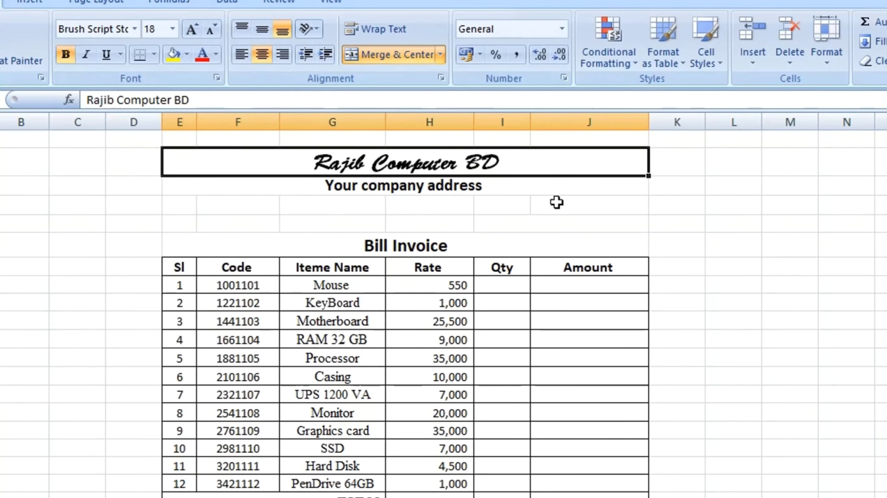
Type 'Date' into the merged cell above Qty and Amount.
click(421, 189)
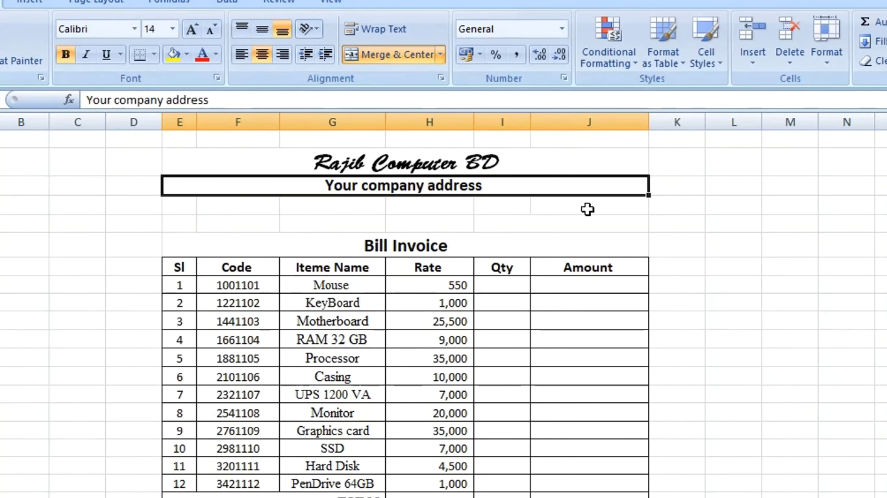
click(550, 213)
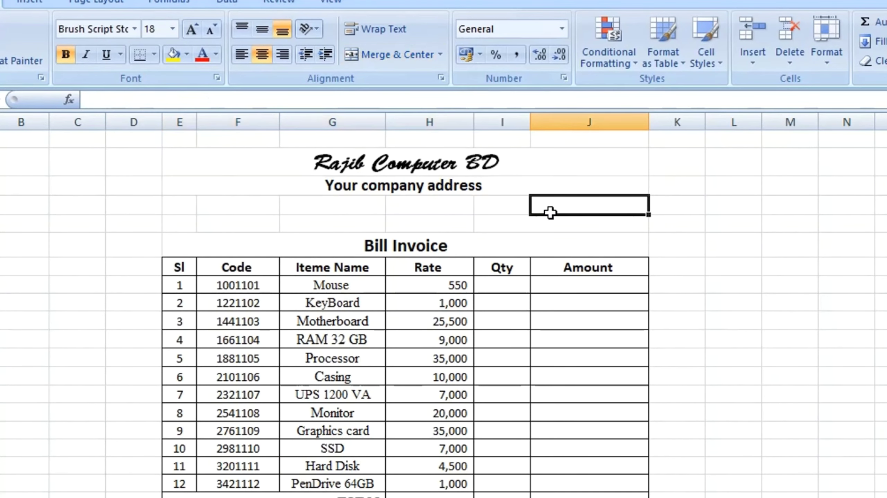
click(512, 226)
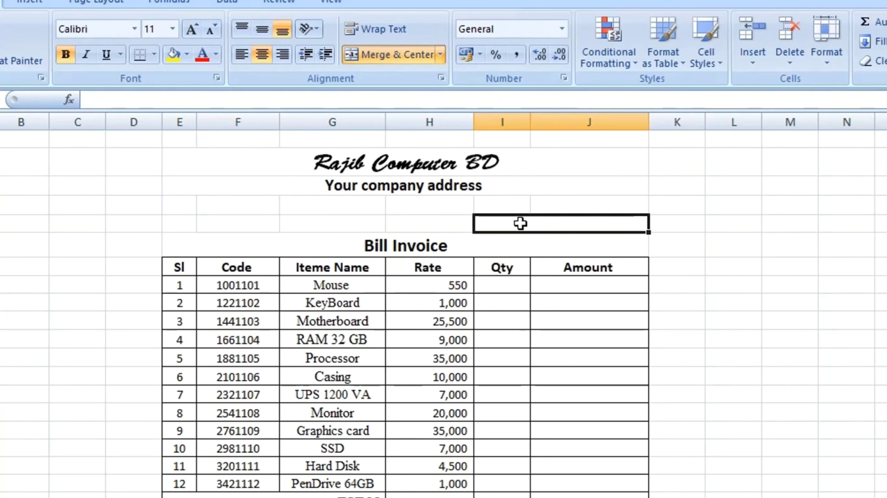
text(Date:)
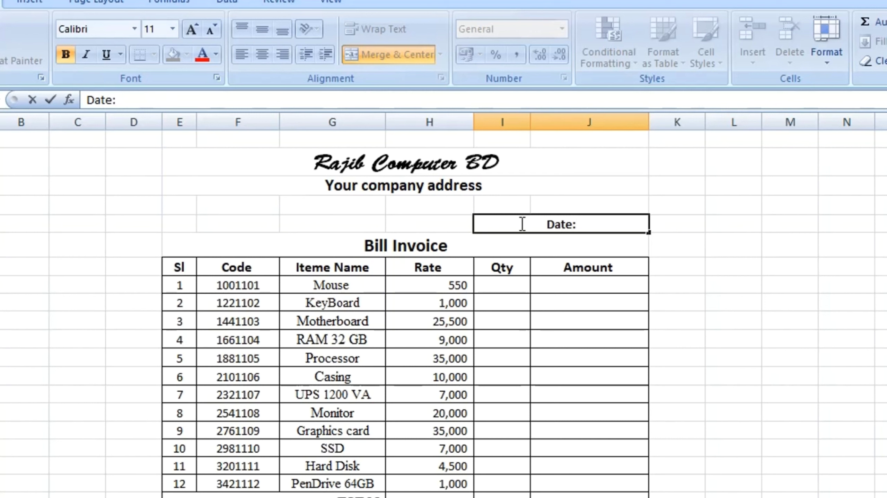
Commit the 'Date:' label and set the BILL INVOICE heading in Algerian.
click(813, 302)
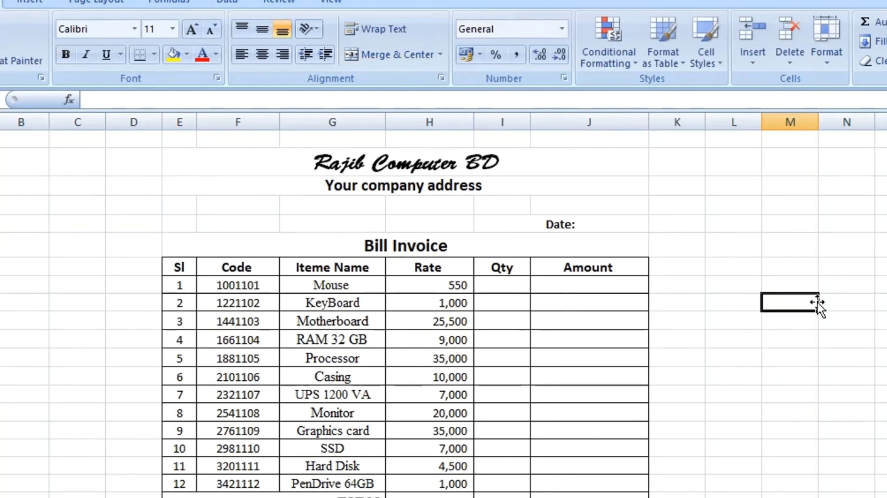
click(393, 246)
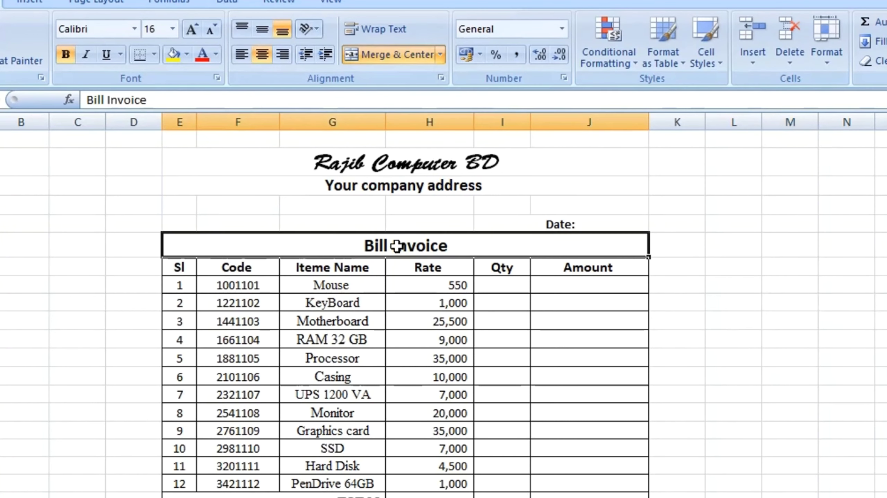
click(134, 29)
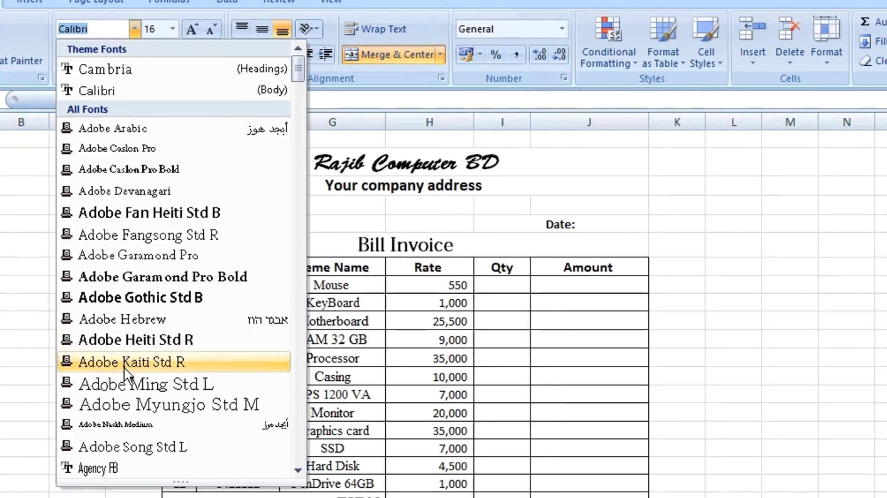
scroll(124, 371, down, 1)
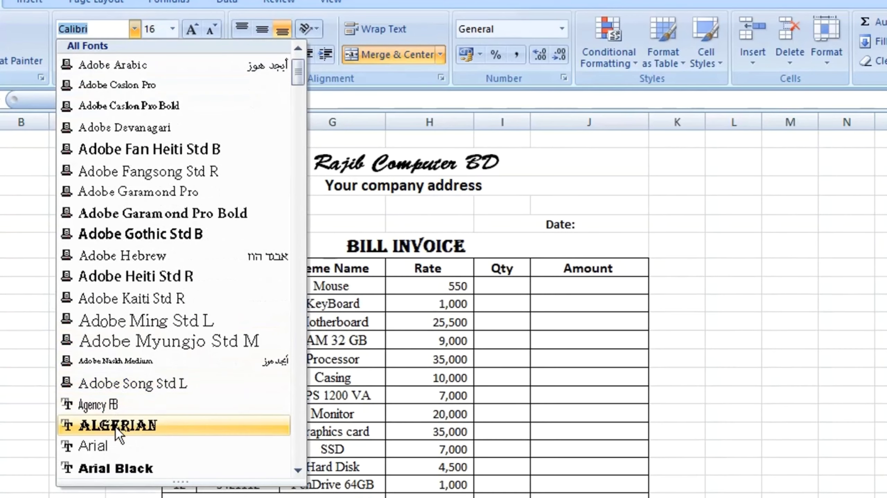
scroll(115, 431, down, 1)
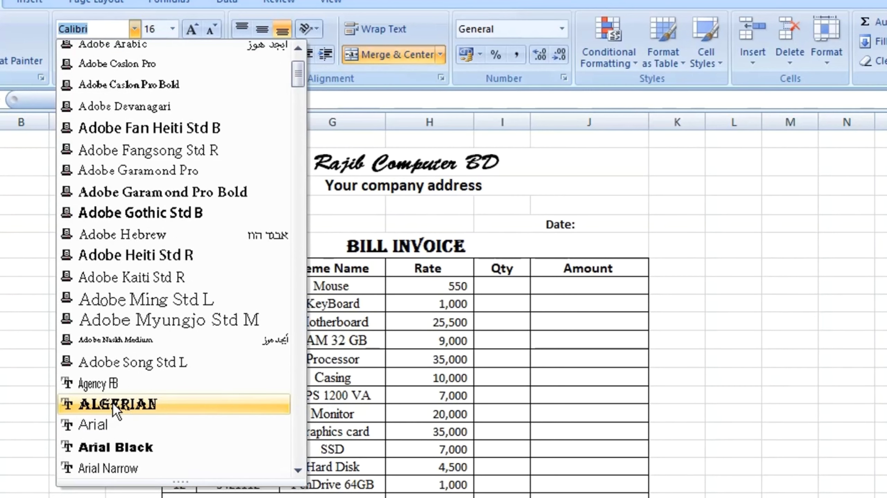
click(115, 407)
click(777, 295)
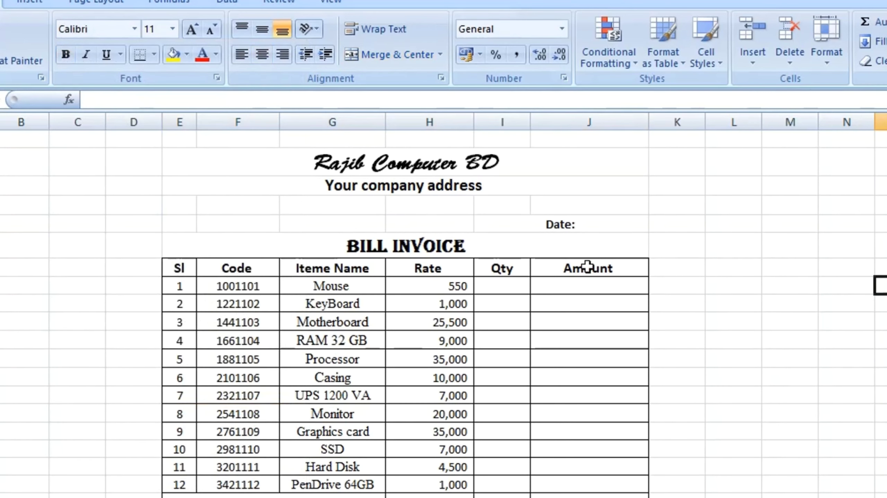
click(380, 247)
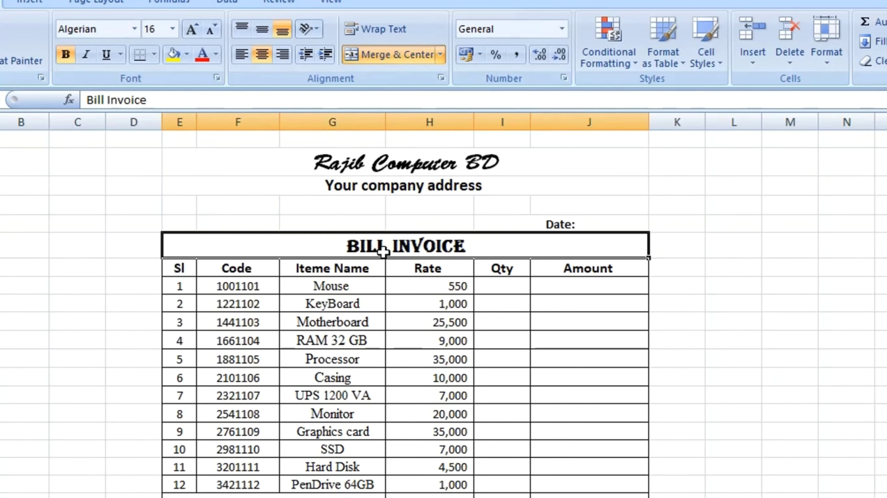
click(833, 269)
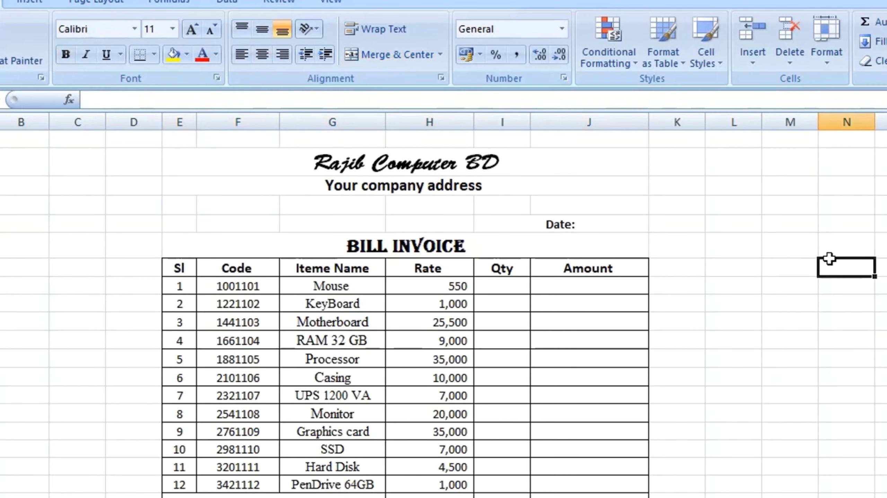
click(234, 289)
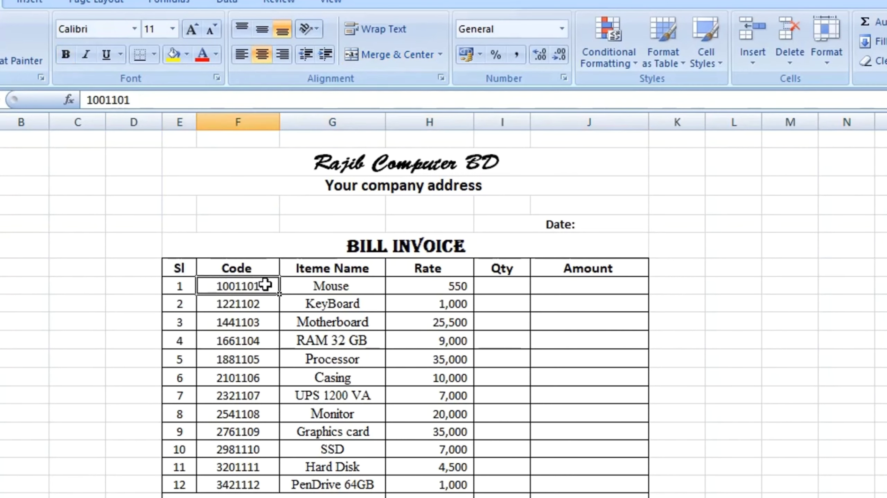
drag(243, 281, 244, 432)
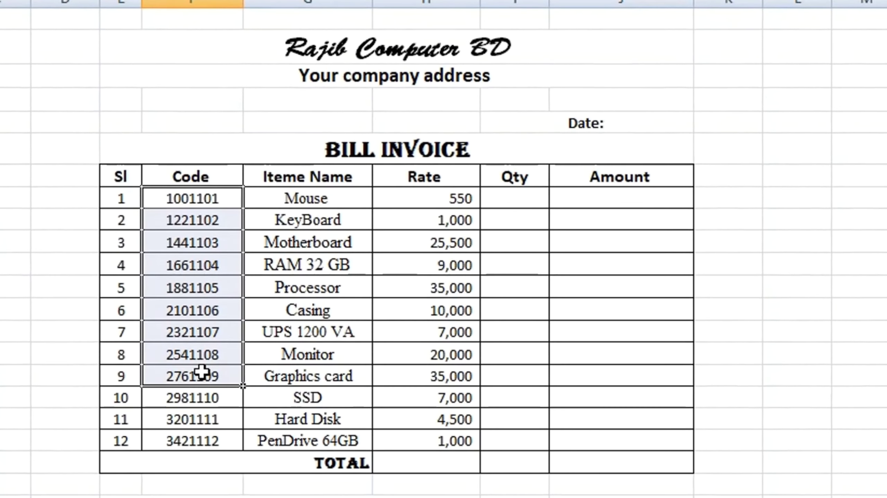
drag(202, 373, 200, 396)
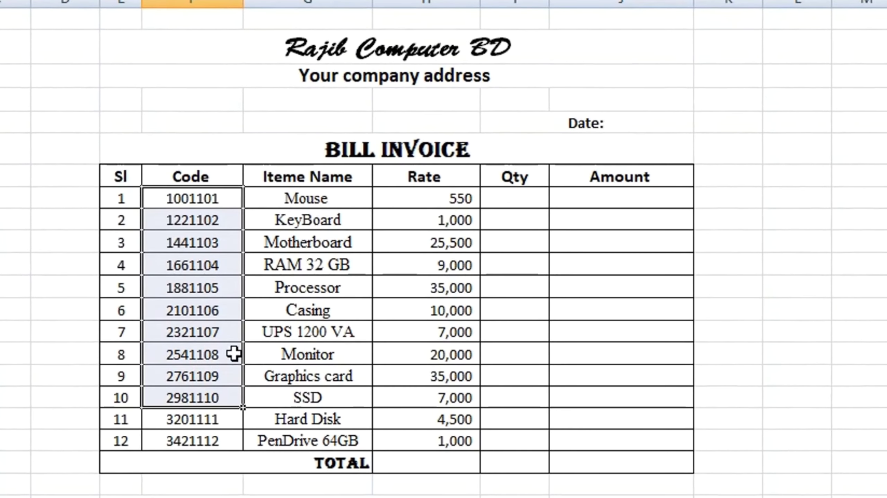
click(223, 288)
click(217, 197)
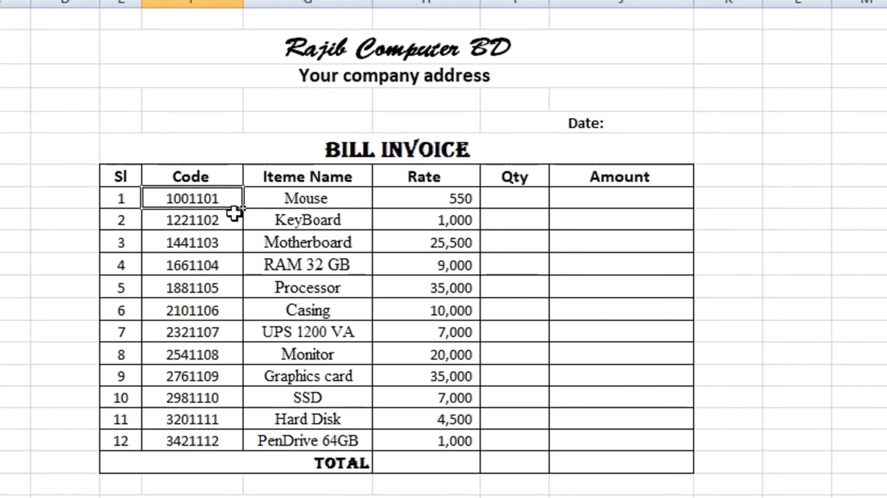
click(344, 202)
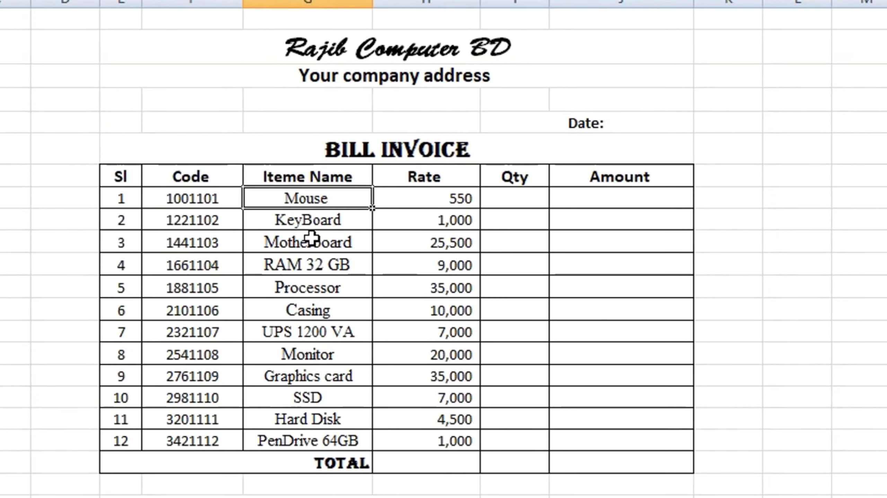
click(312, 224)
click(317, 244)
click(326, 266)
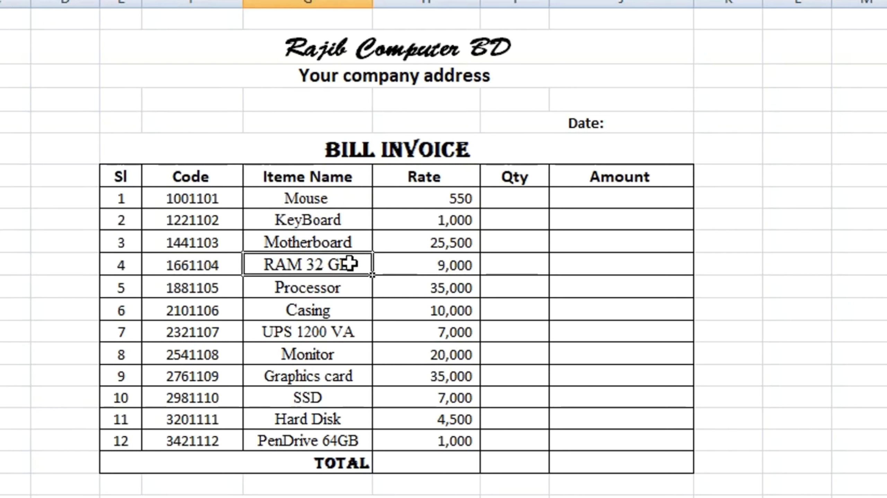
click(327, 288)
click(330, 310)
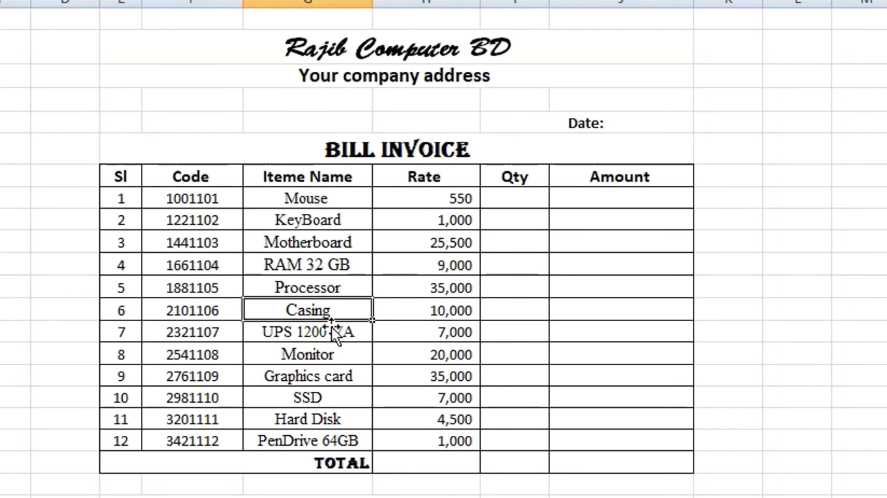
click(332, 334)
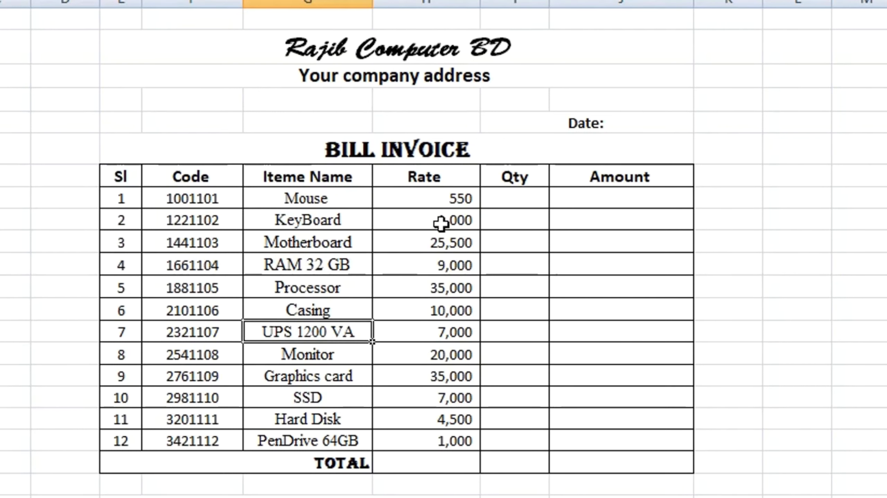
drag(463, 198, 461, 439)
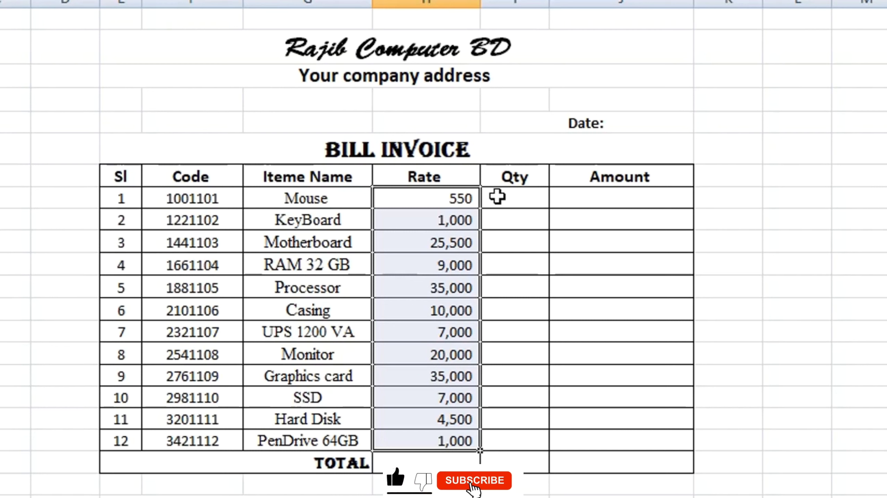
click(621, 196)
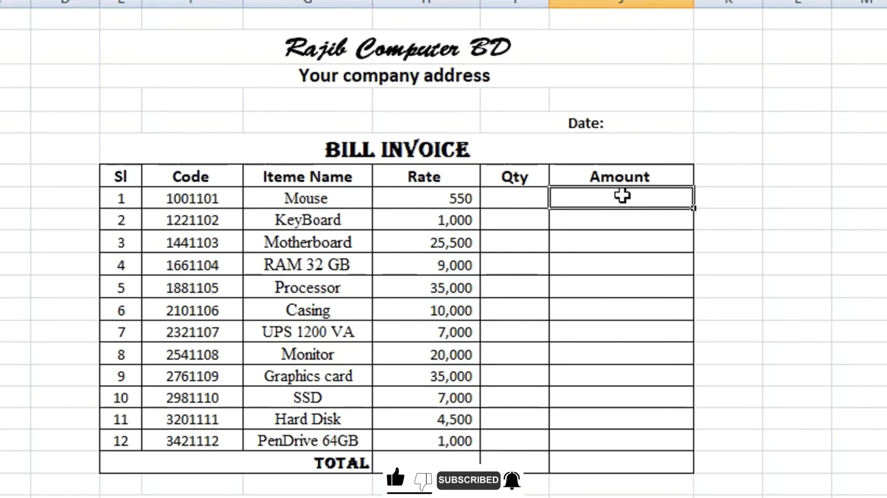
Enter Qty 1 for Mouse, KeyBoard, Motherboard, RAM 32 GB, Processor and Casing.
text(=)
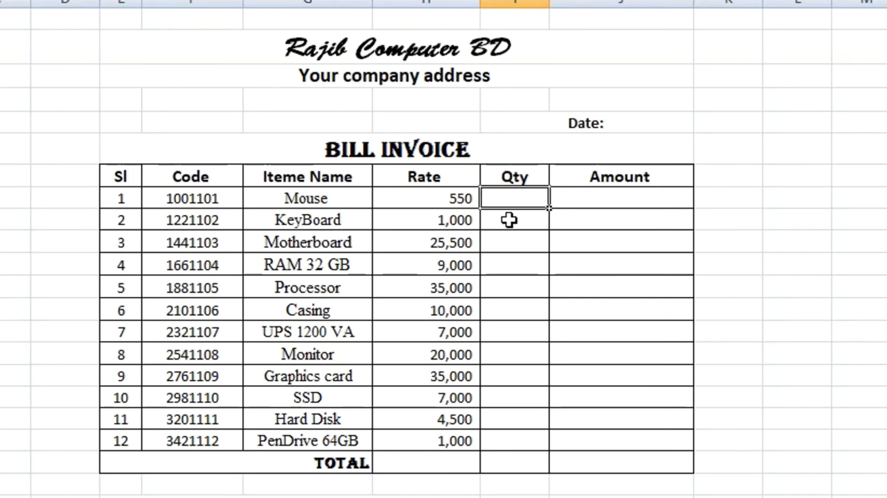
text(1)
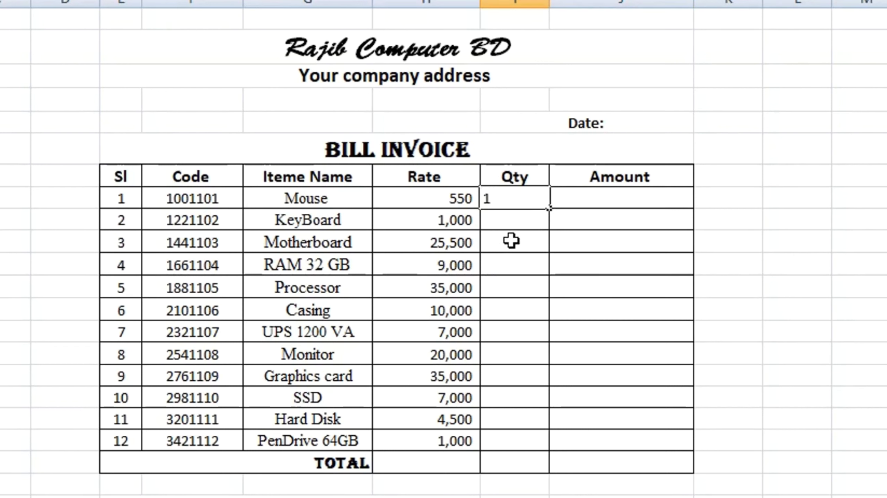
click(524, 223)
text(1)
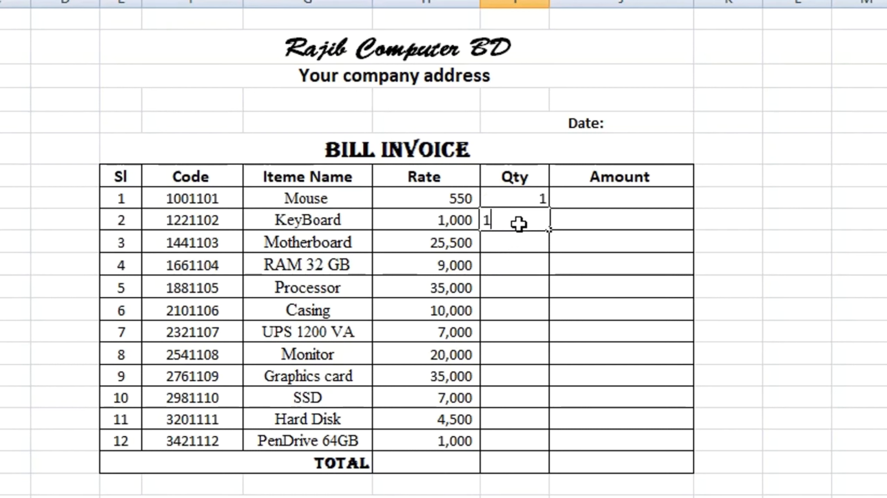
click(520, 245)
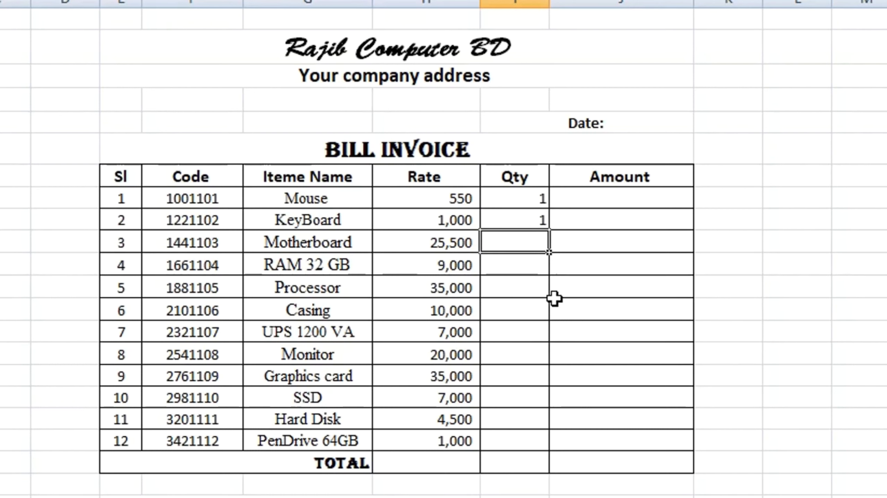
text(1)
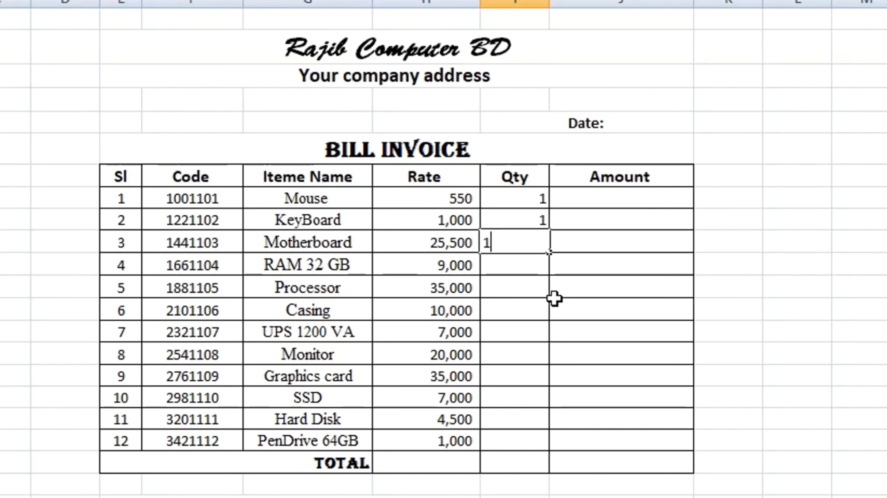
click(531, 278)
click(531, 263)
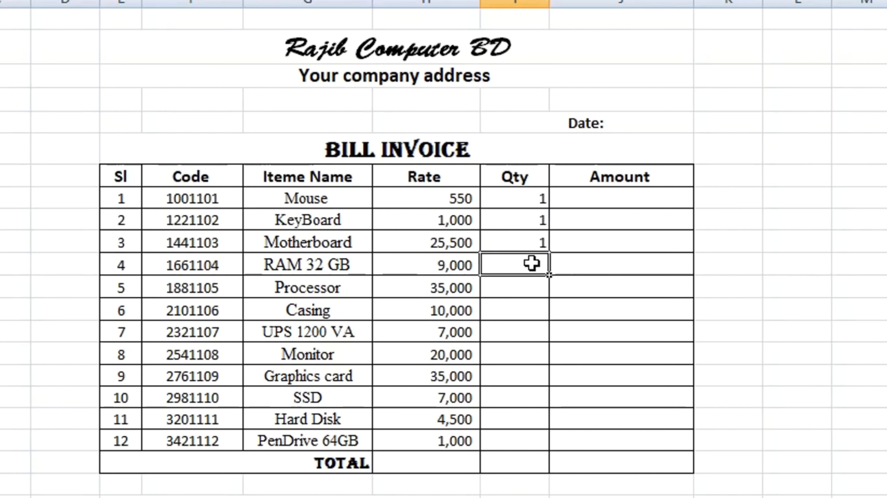
text(1)
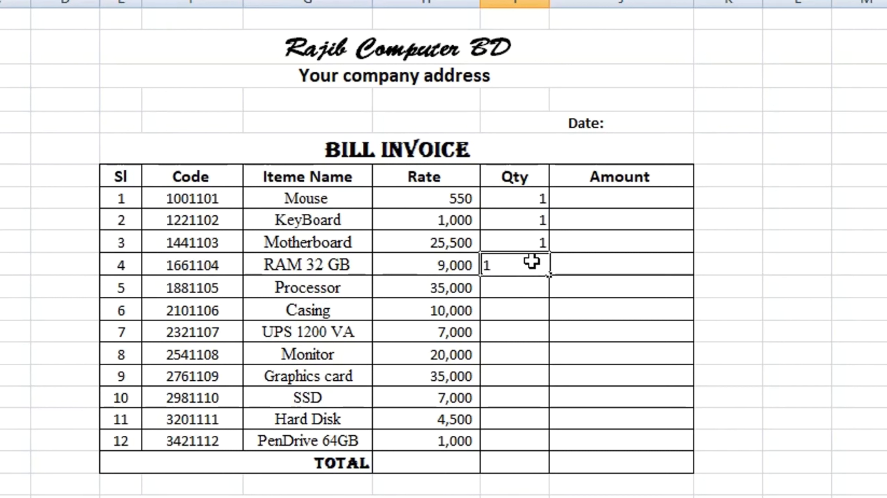
click(531, 290)
text(1)
click(525, 304)
text(1)
Enter Qty 1 for UPS 1200 VA, Monitor, Graphics card, SSD, Hard Disk and PenDrive 64GB.
click(515, 333)
text(1)
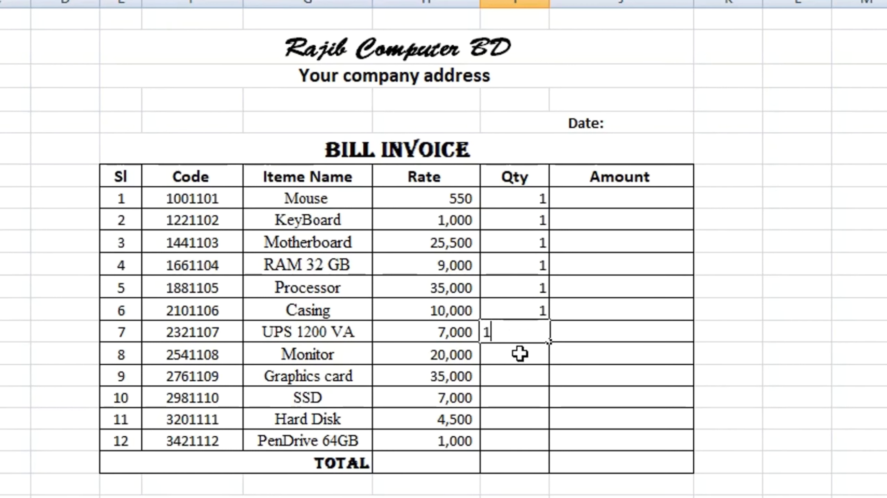
click(520, 354)
text(1)
click(519, 379)
text(1)
click(520, 399)
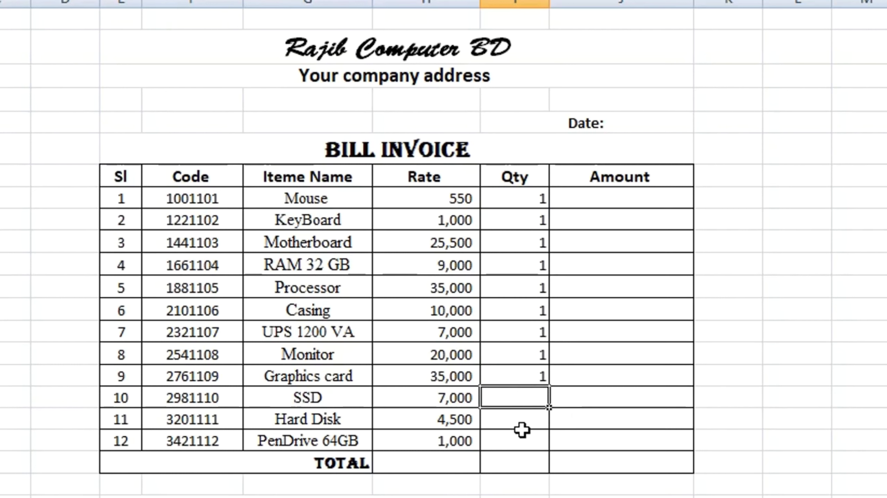
text(1)
click(517, 420)
text(1)
click(519, 442)
text(1)
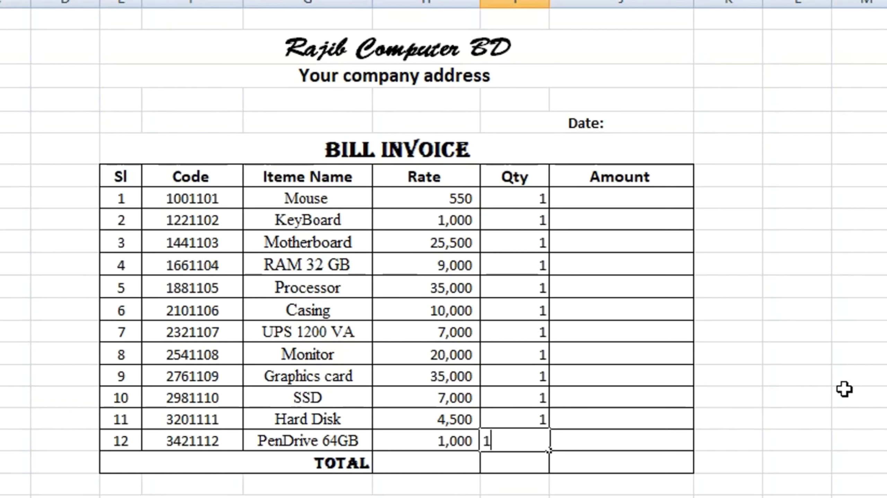
click(859, 372)
drag(513, 202, 515, 443)
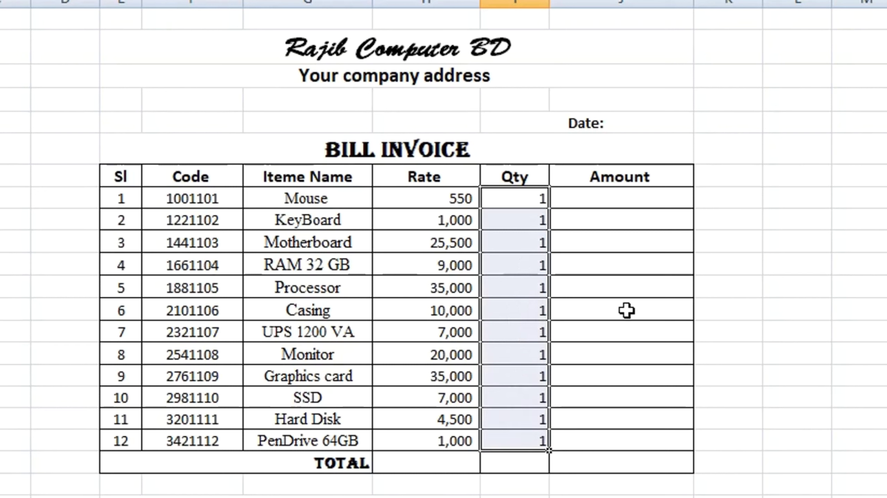
click(607, 198)
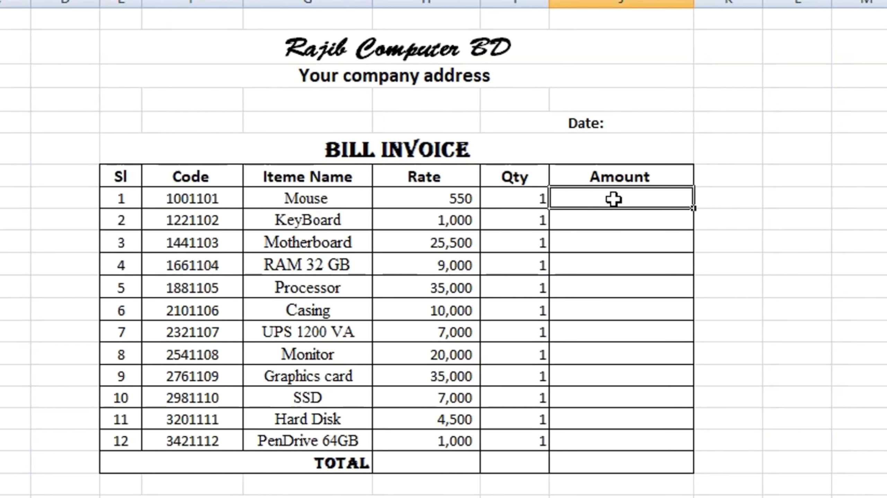
Enter =H10*I10 in the Mouse Amount cell, giving 550.
text(=)
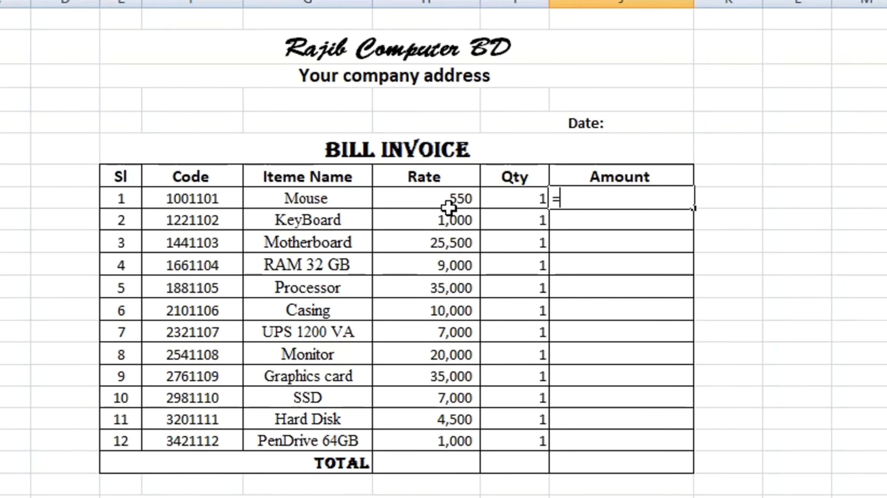
click(433, 198)
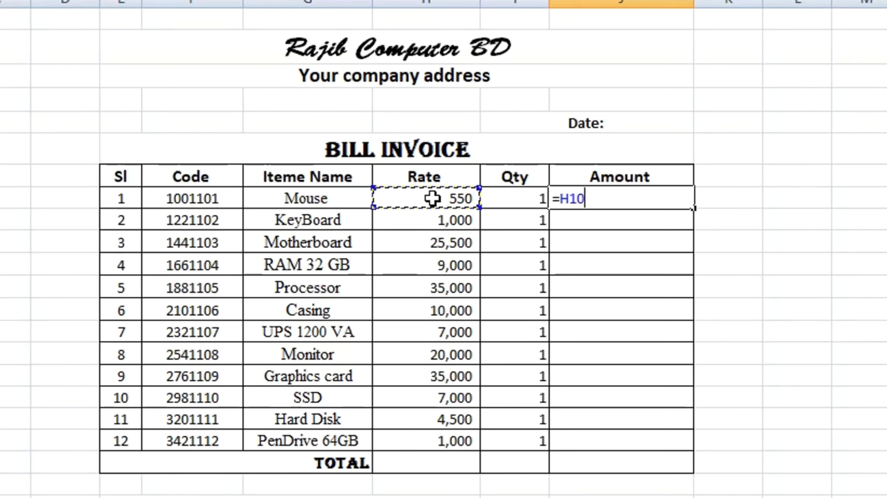
text(*)
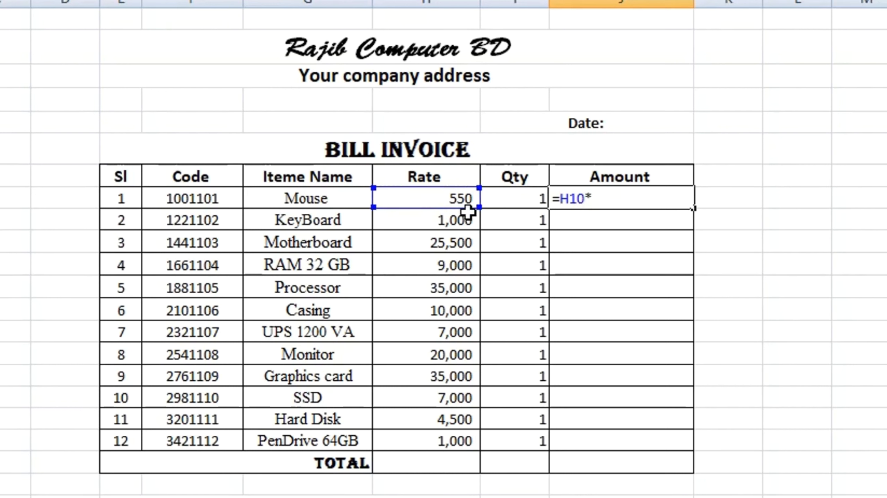
click(522, 195)
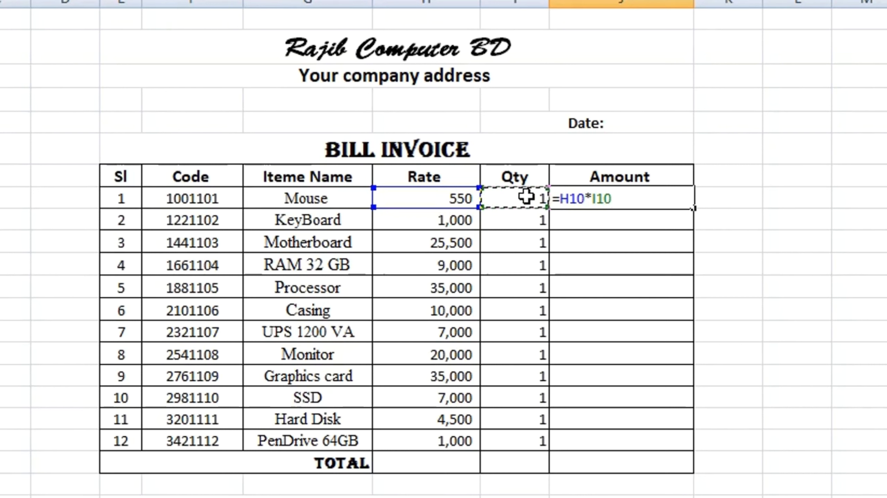
key(Return)
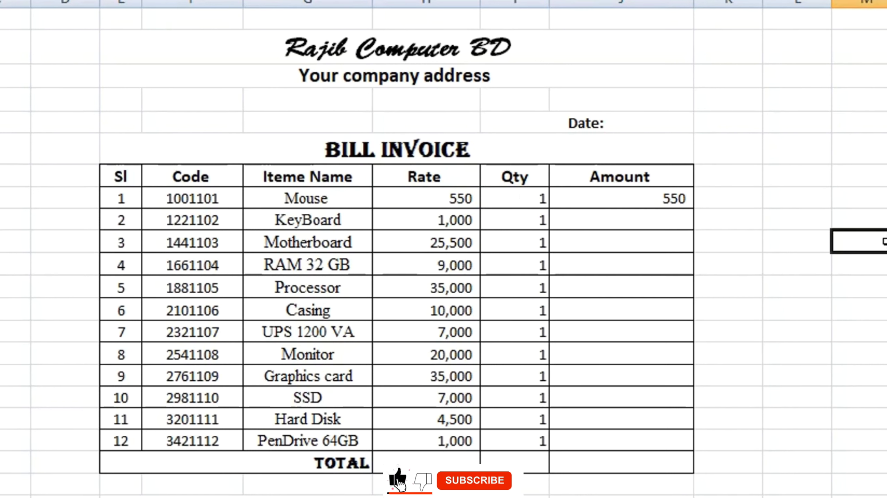
click(663, 198)
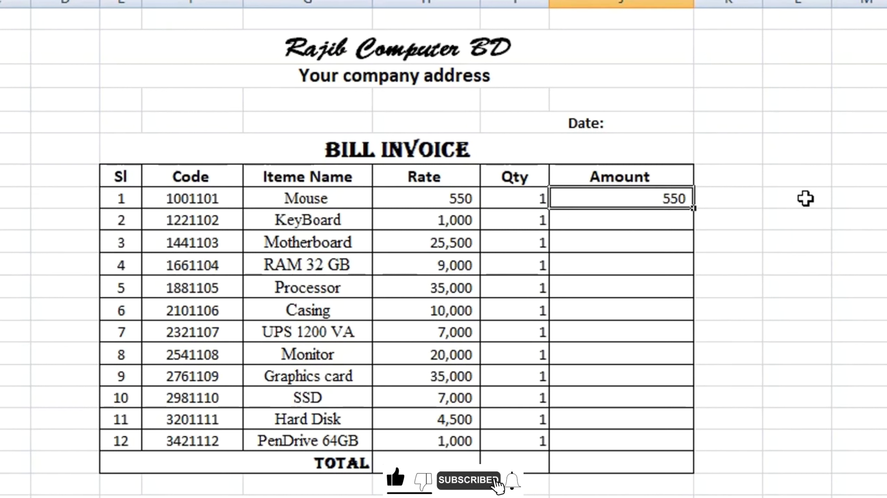
Test the Amount formula with Mouse Qty 5 and 0, then restore Qty to 1.
click(524, 200)
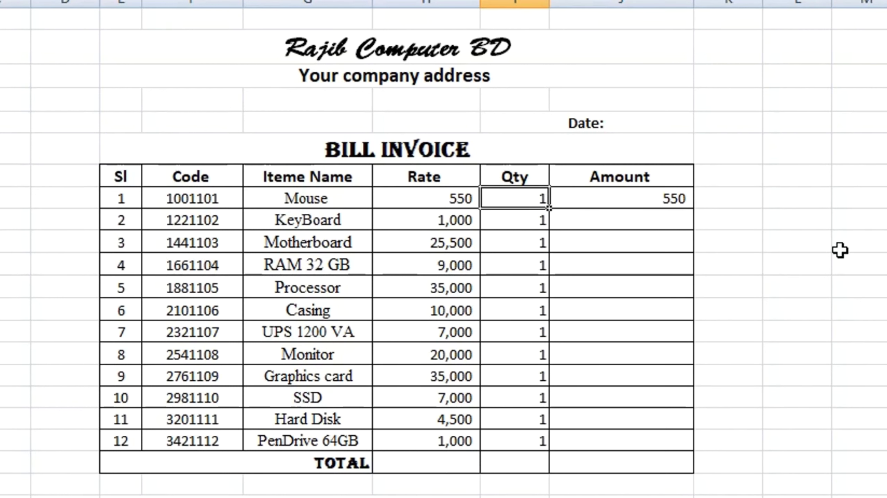
text(5)
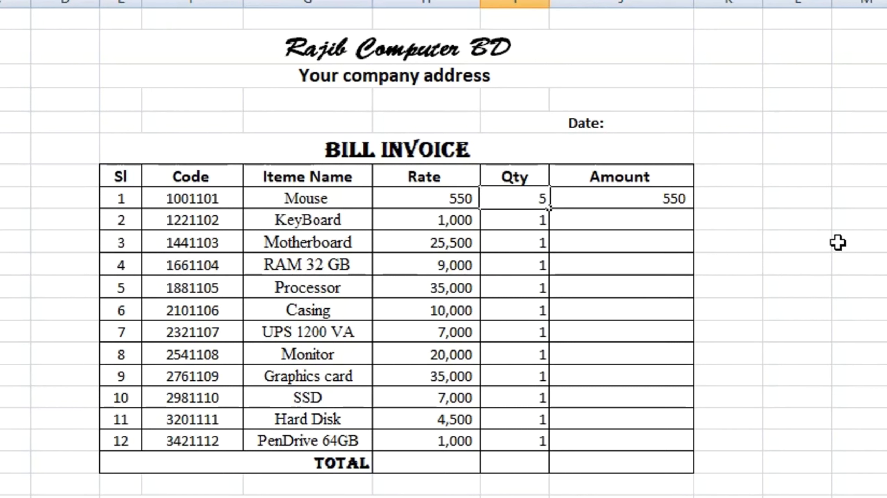
click(838, 243)
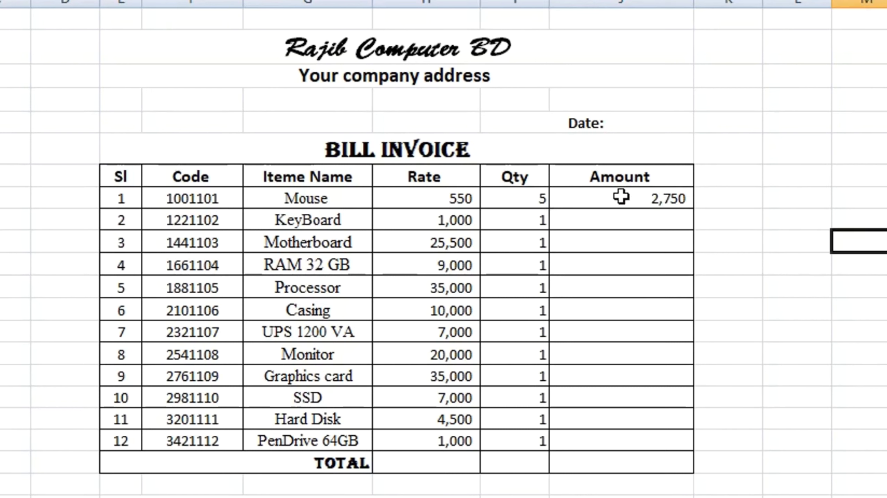
click(526, 199)
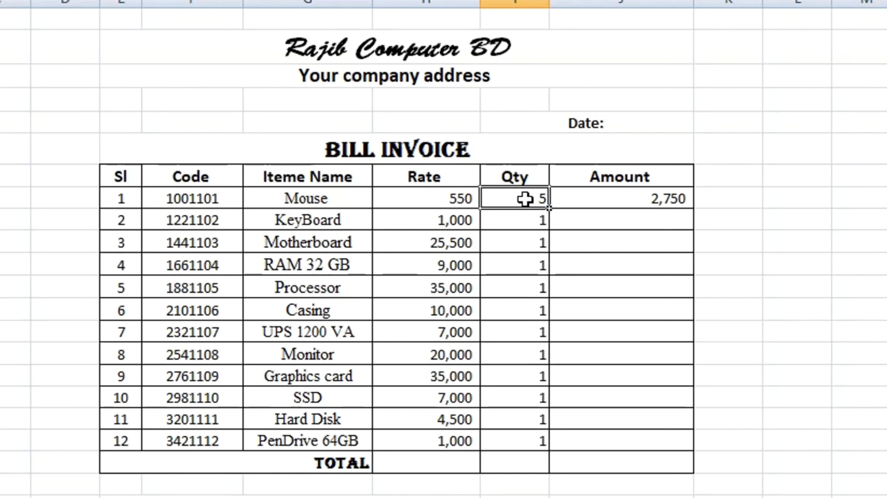
text(0)
key(Return)
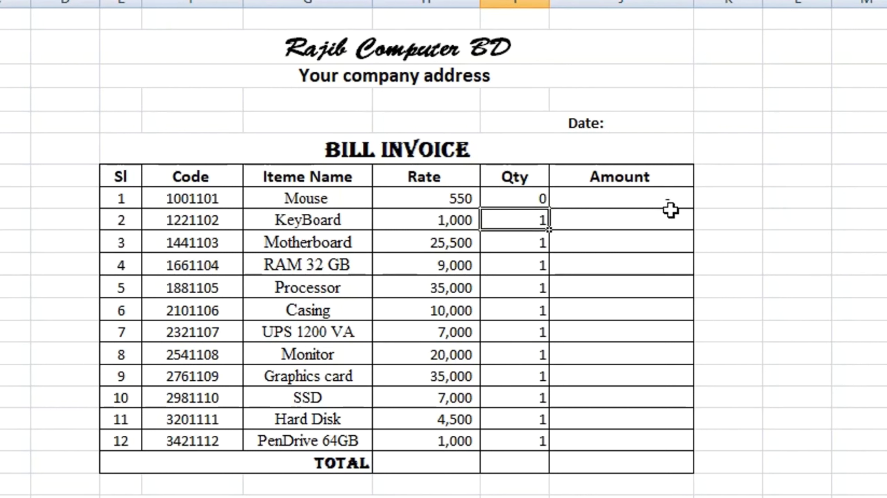
click(540, 198)
key(BackSpace)
text(1)
click(852, 256)
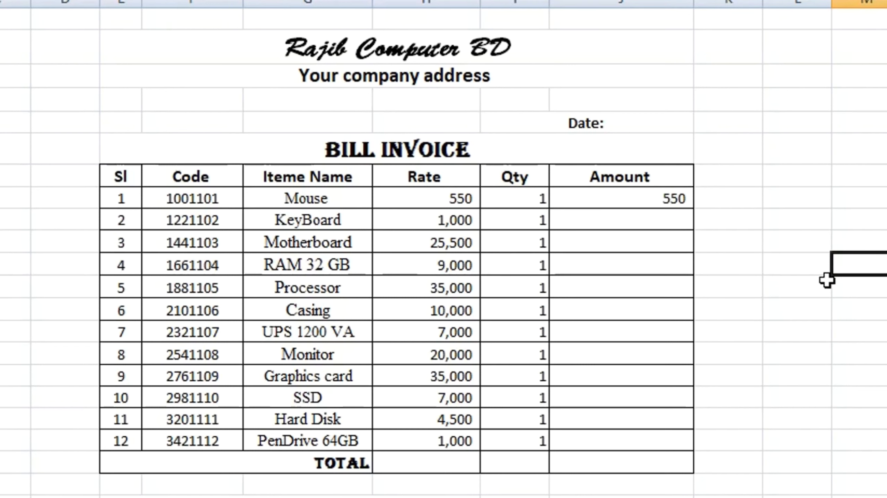
click(658, 207)
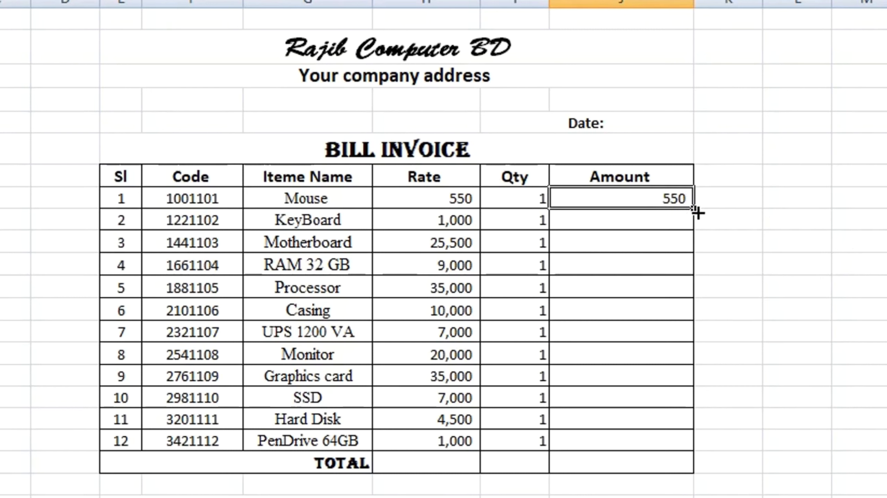
Fill the =H10*I10 formula down J10:J21 and verify the RAM 32 GB row.
drag(694, 211, 677, 448)
click(835, 307)
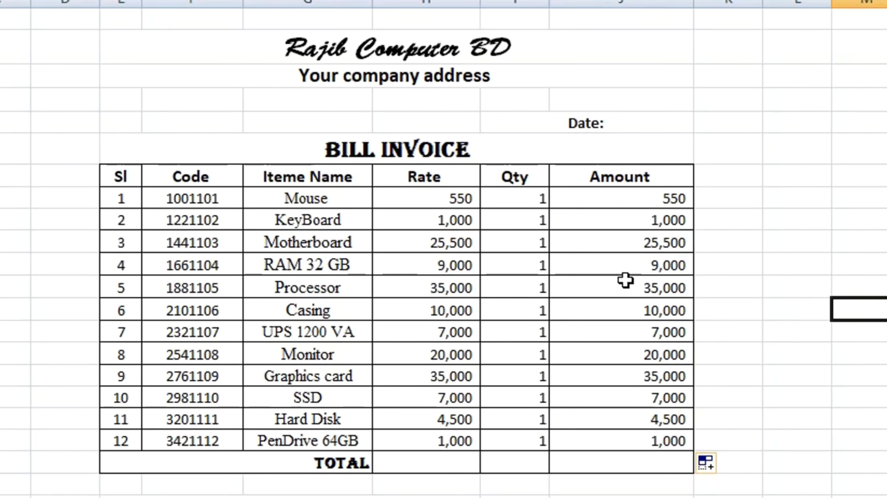
click(447, 265)
click(538, 264)
click(640, 267)
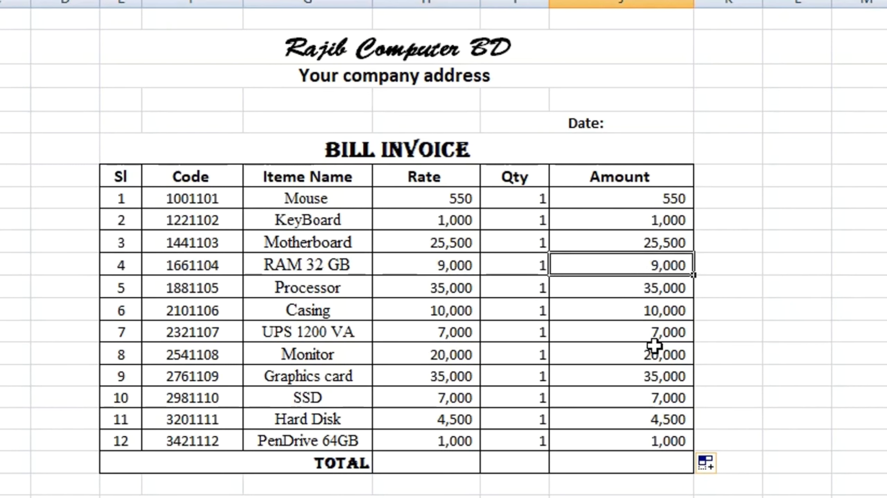
scroll(852, 287, down, 1)
scroll(855, 287, up, 1)
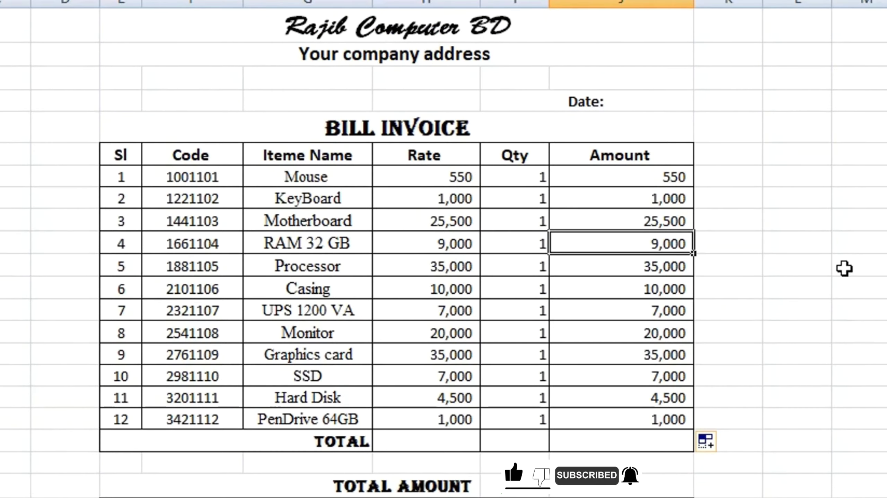
scroll(844, 268, down, 1)
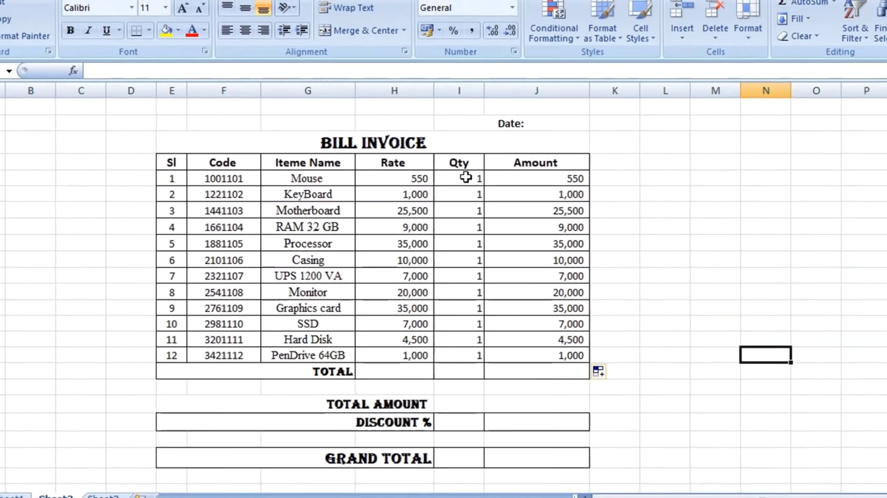
AutoSum the twelve Qty cells, undoing a misplaced first attempt and reselecting.
drag(465, 179, 462, 364)
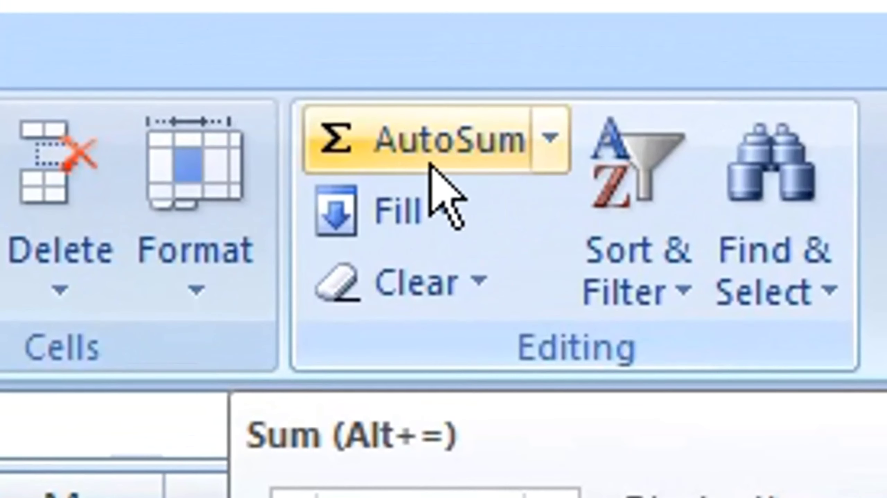
click(395, 146)
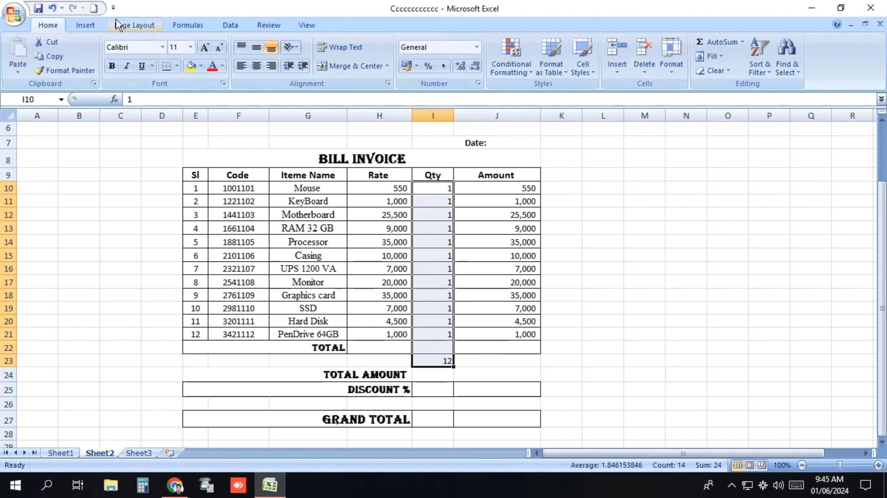
click(53, 7)
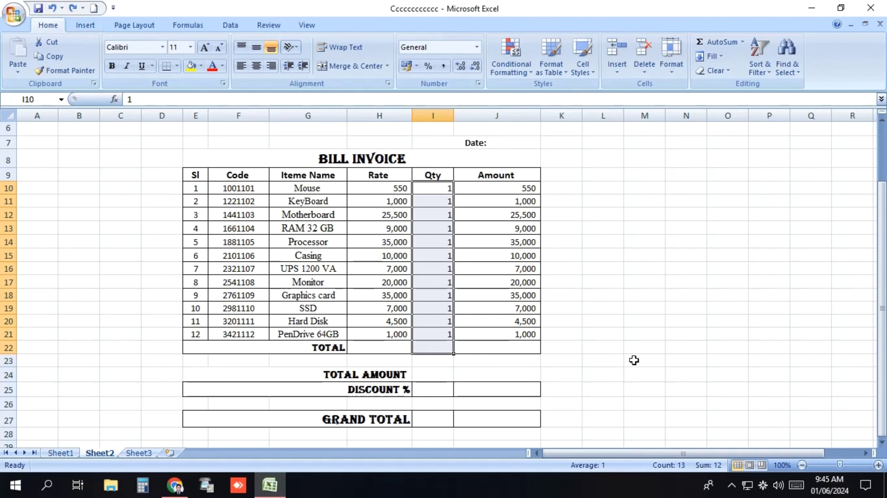
click(644, 346)
drag(436, 192, 444, 338)
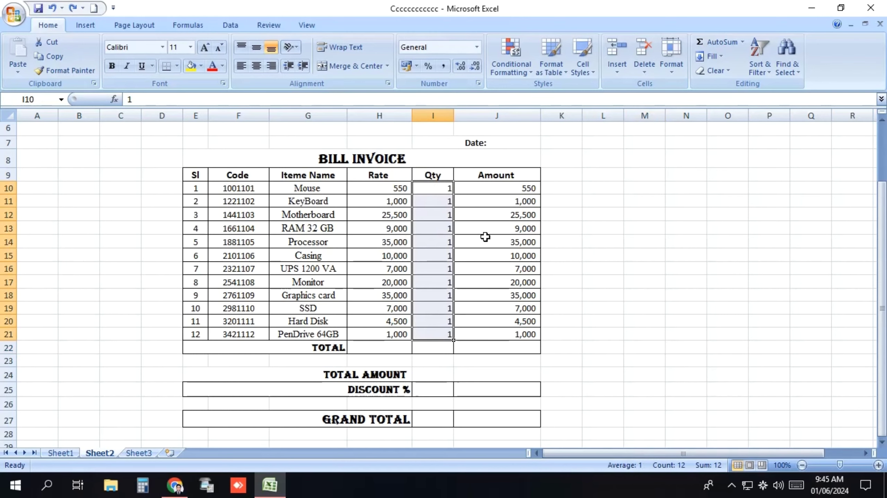
click(706, 41)
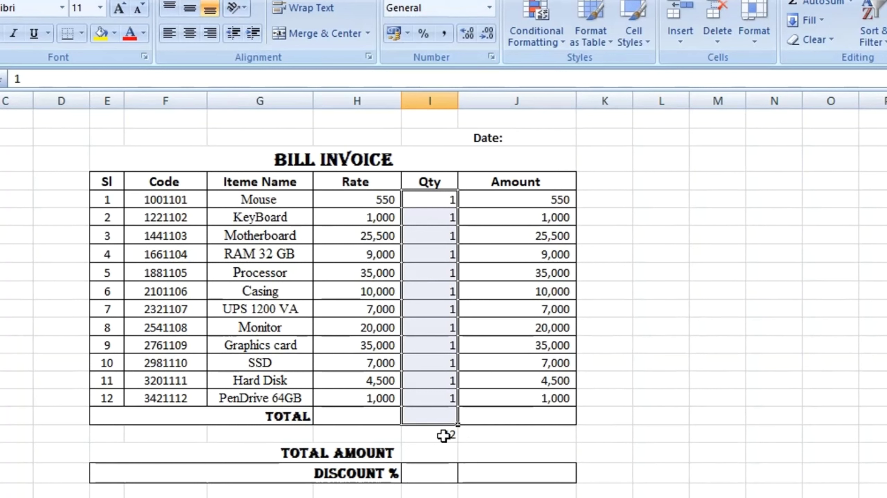
Undo the AutoSum and start the Qty TOTAL formula with I21, I20, I19, I18, I17.
click(444, 437)
key(ctrl+z)
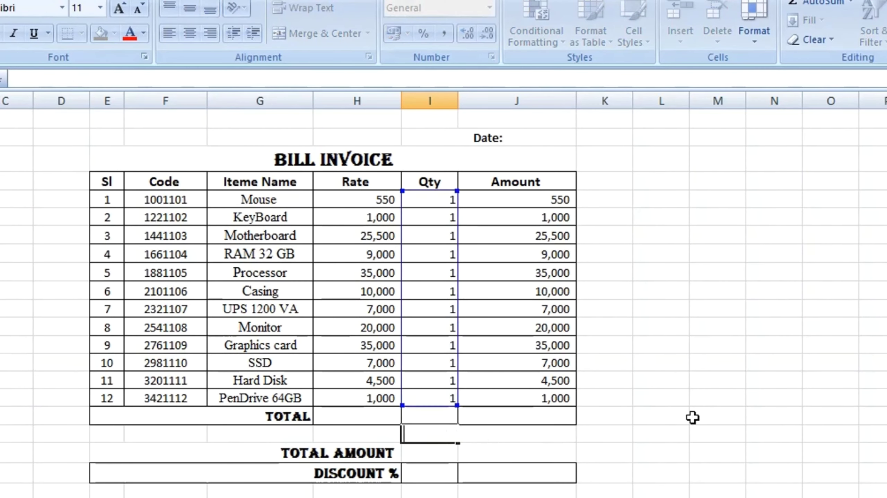
click(759, 413)
click(427, 414)
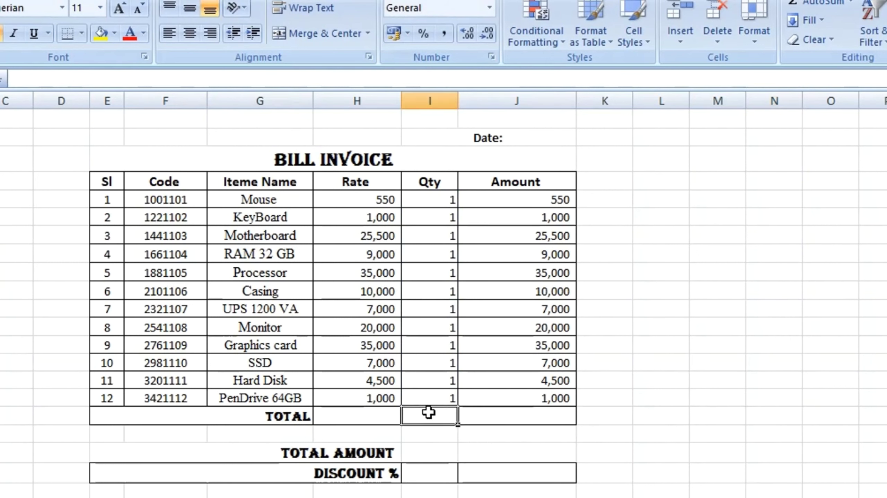
text(=)
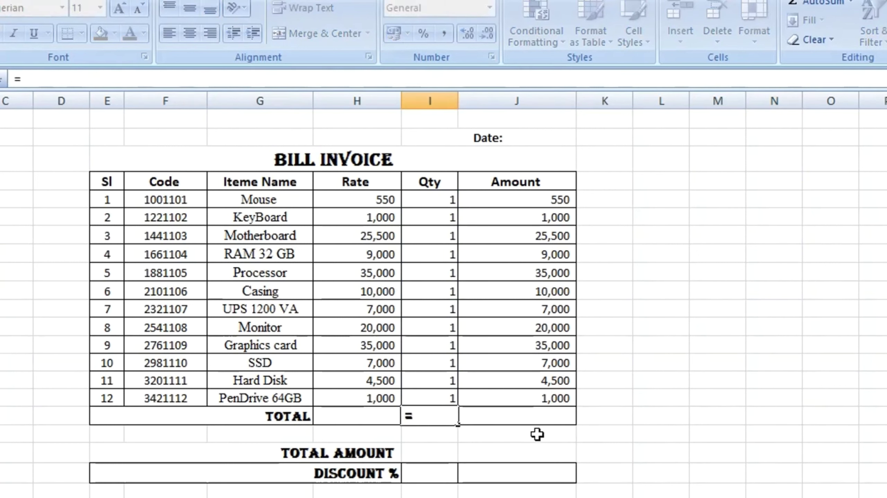
click(445, 396)
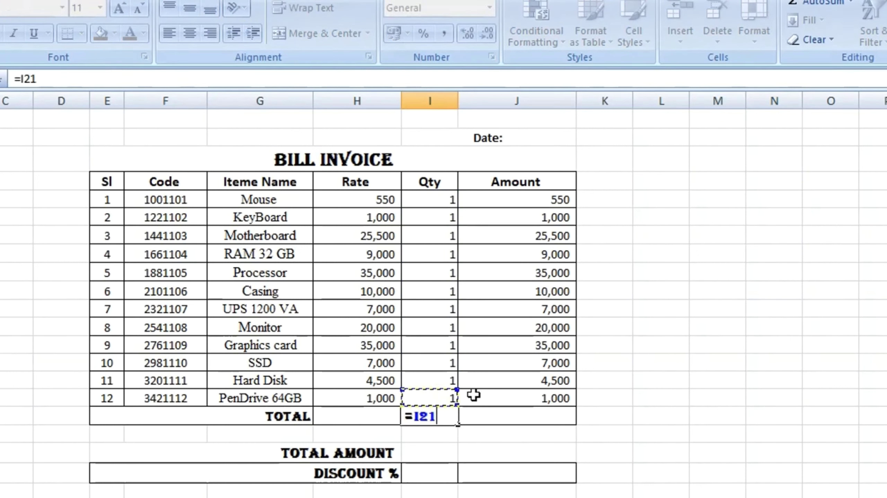
text(+)
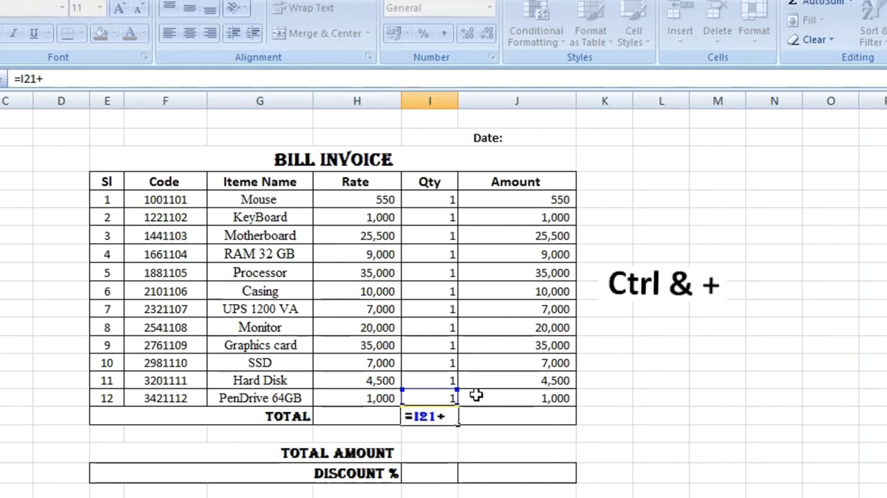
click(443, 380)
text(+)
click(433, 365)
text(+)
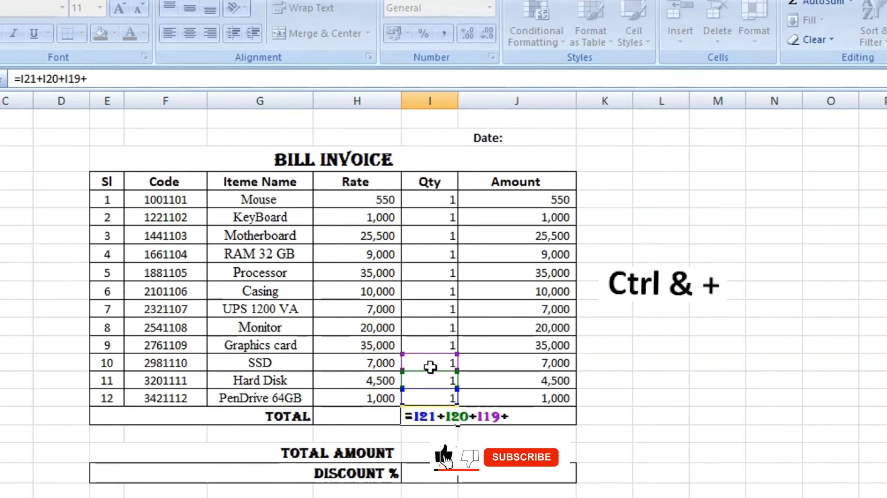
click(443, 341)
text(+)
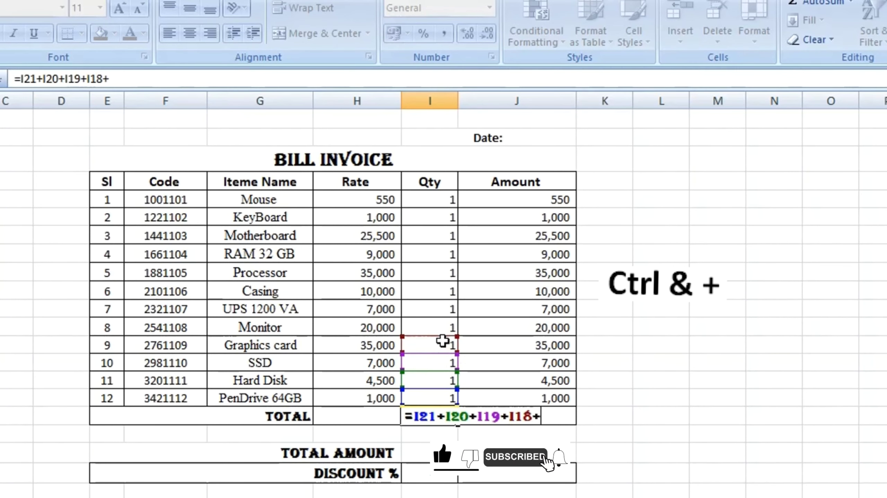
click(422, 328)
text(+)
Add I16 through I10 to the Qty TOTAL formula and commit it, showing 12.
click(446, 307)
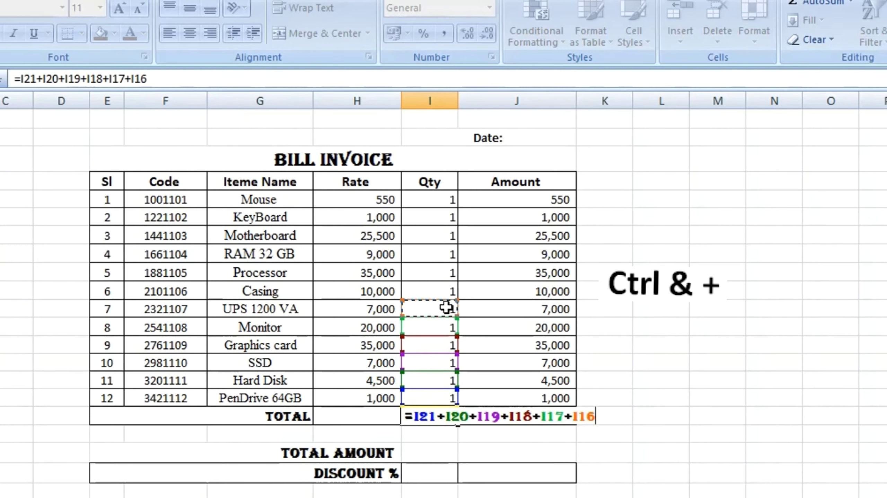
text(+)
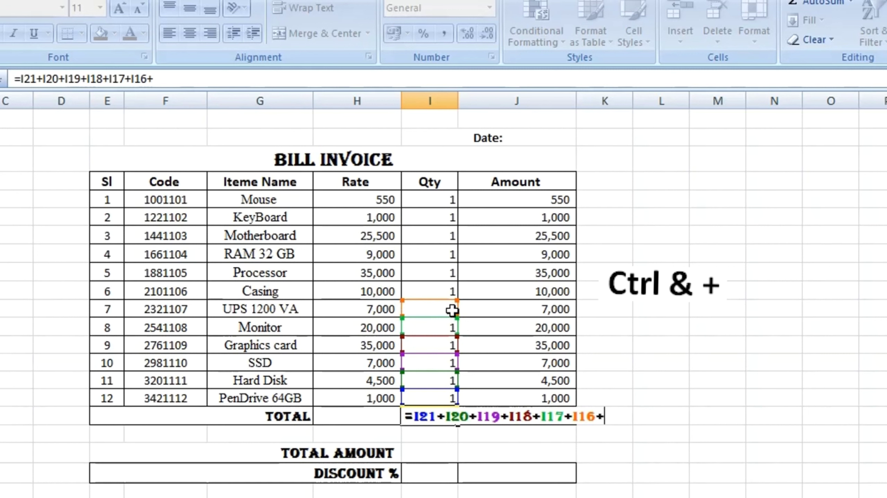
click(446, 289)
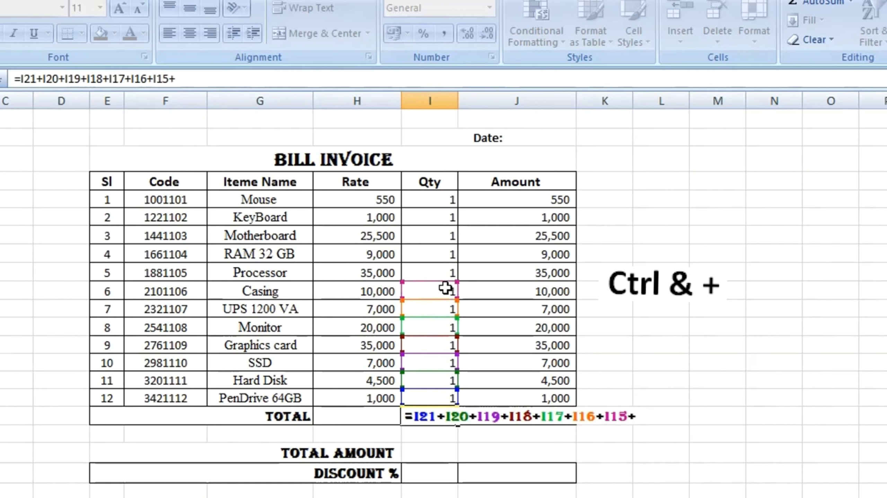
click(430, 274)
text(+)
click(428, 256)
text(+)
click(444, 236)
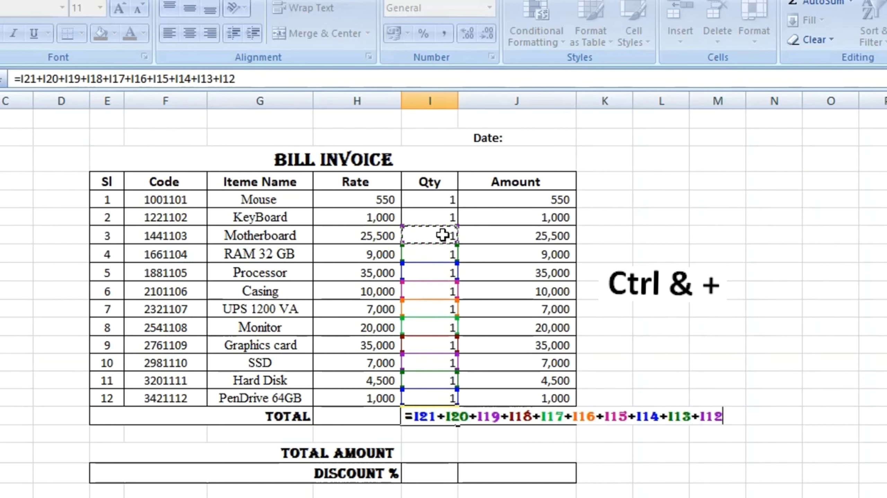
text(+)
click(440, 215)
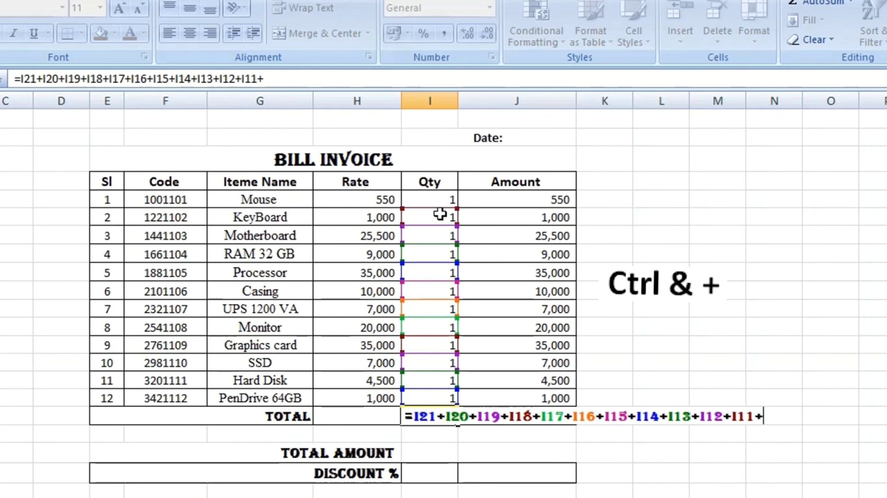
text(+)
click(442, 198)
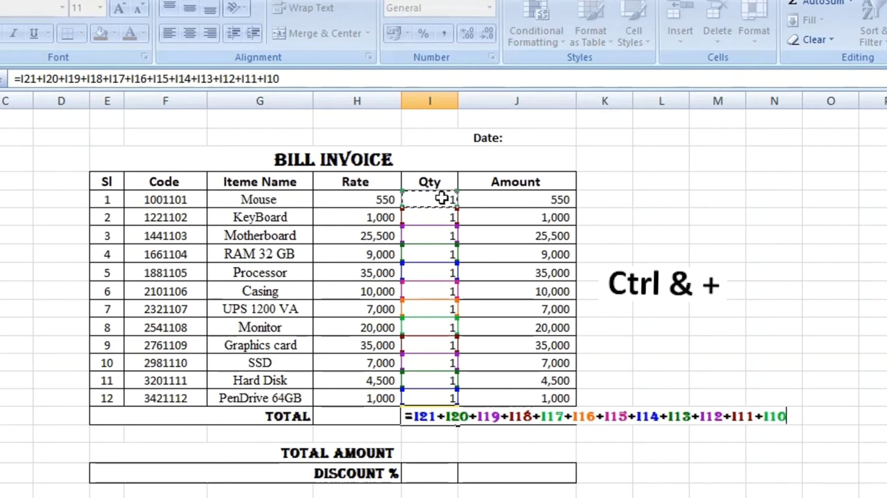
key(Return)
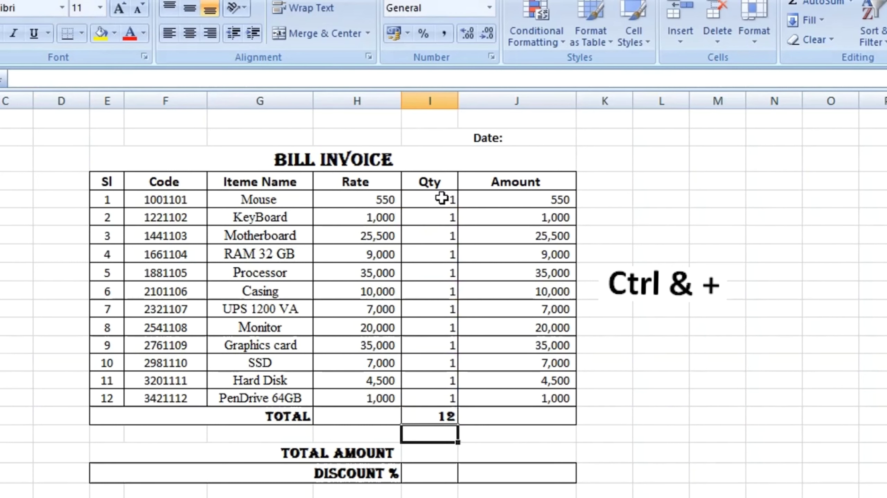
click(774, 324)
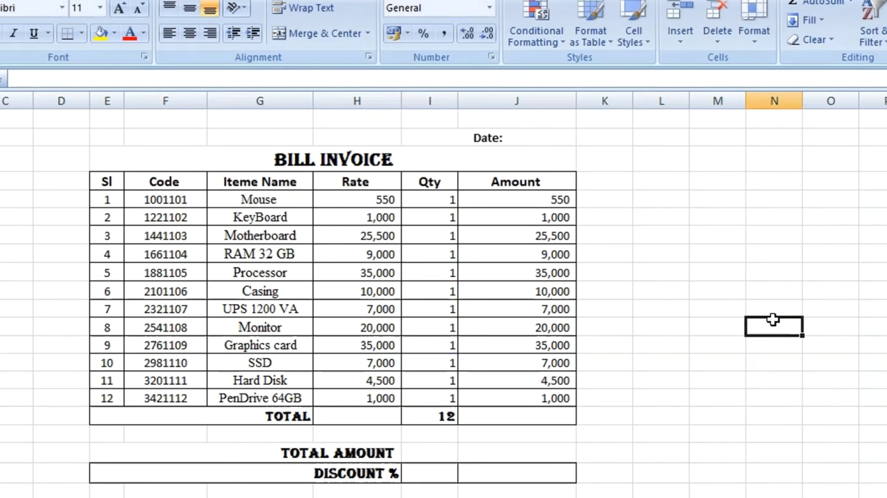
Copy the Qty total formula across into the Amount TOTAL cell.
drag(451, 199, 450, 405)
click(432, 422)
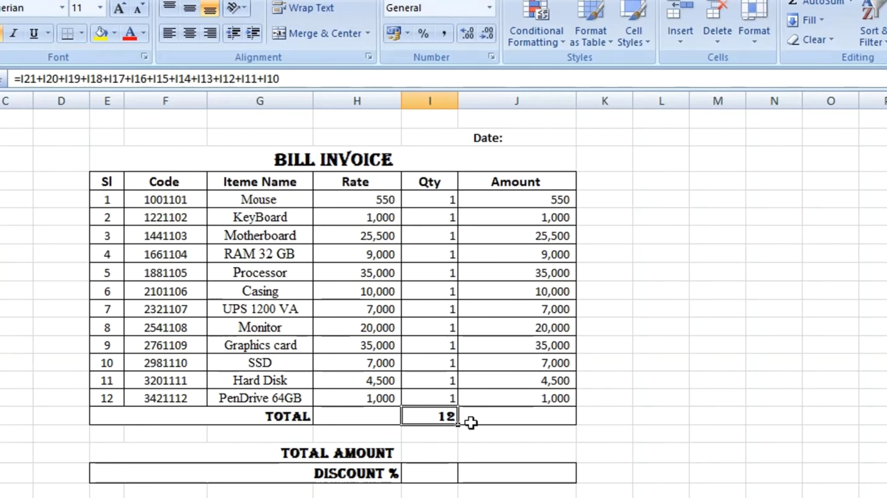
click(690, 451)
click(441, 419)
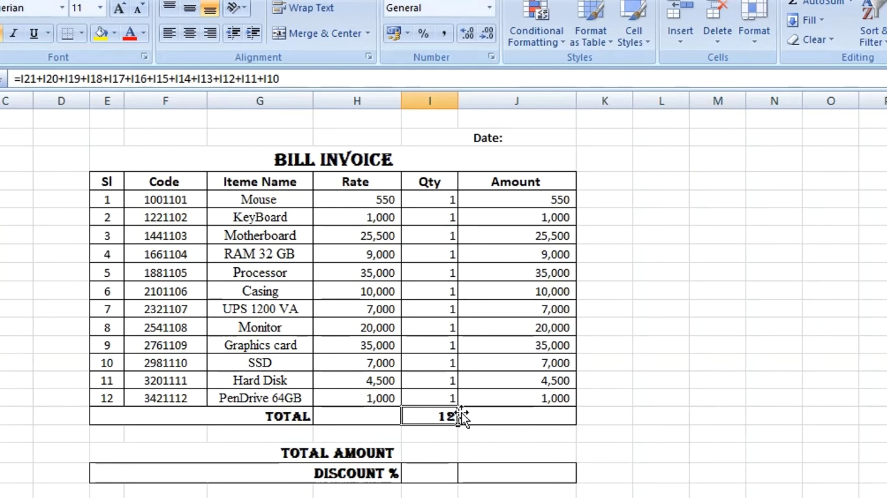
drag(483, 427, 538, 428)
click(691, 397)
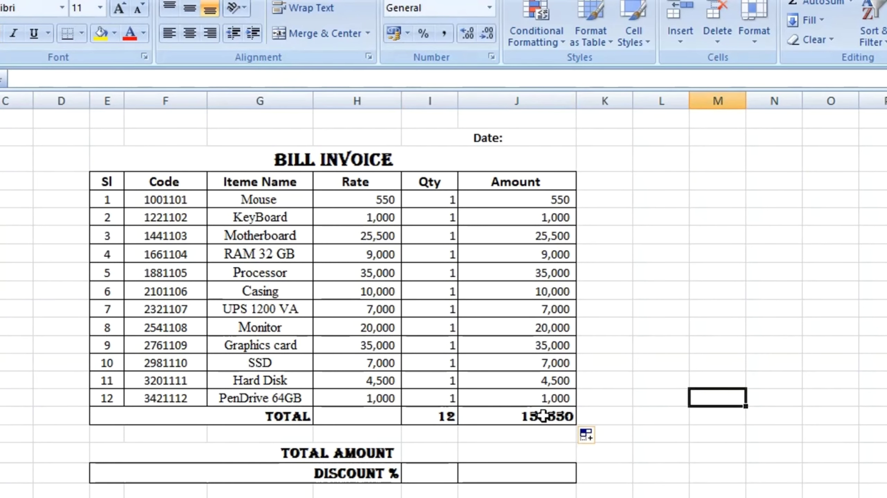
Format the Amount total as 155,550 with Comma Style and no decimals.
click(713, 478)
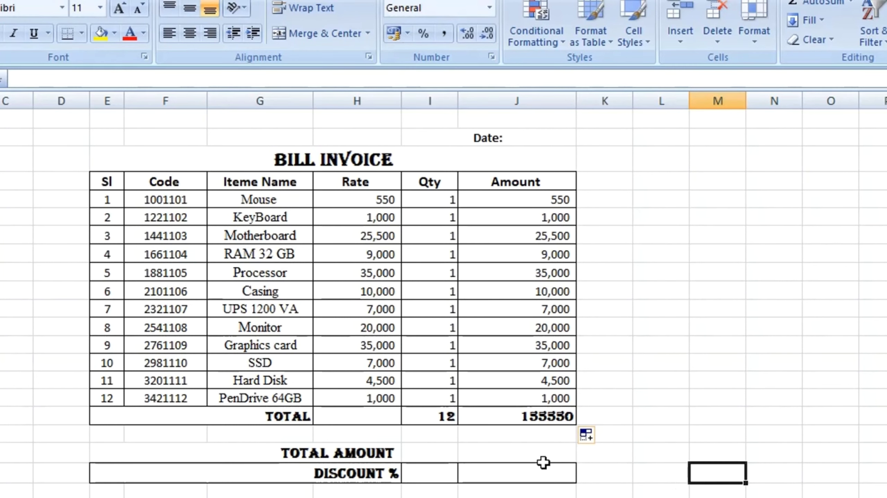
click(499, 417)
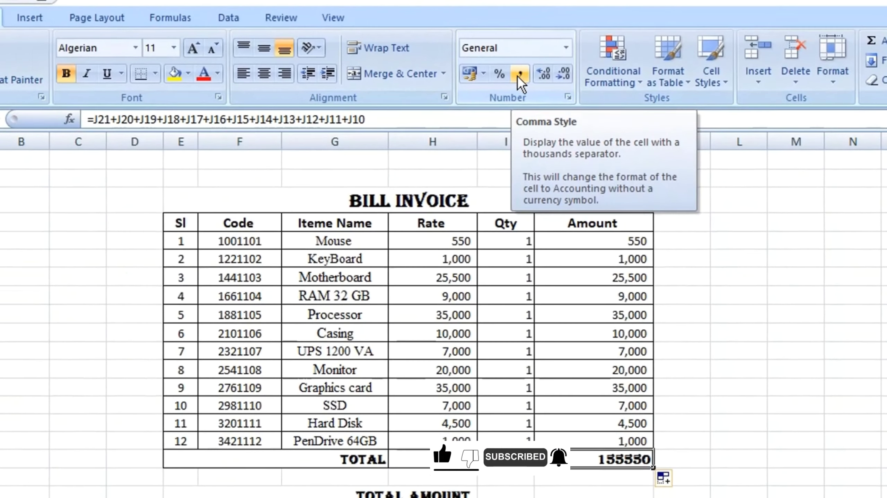
click(519, 73)
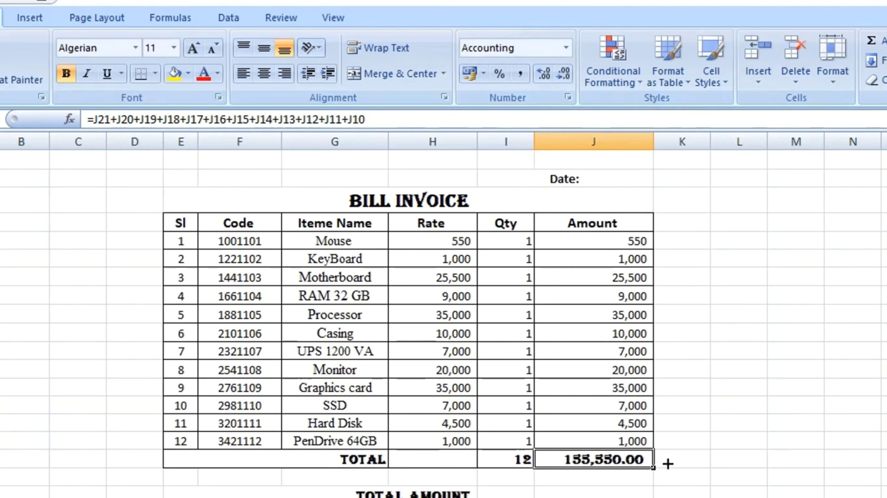
click(564, 73)
click(564, 74)
Set the TOTAL AMOUNT value to =J22 so it shows the 155,550 Amount total.
click(831, 478)
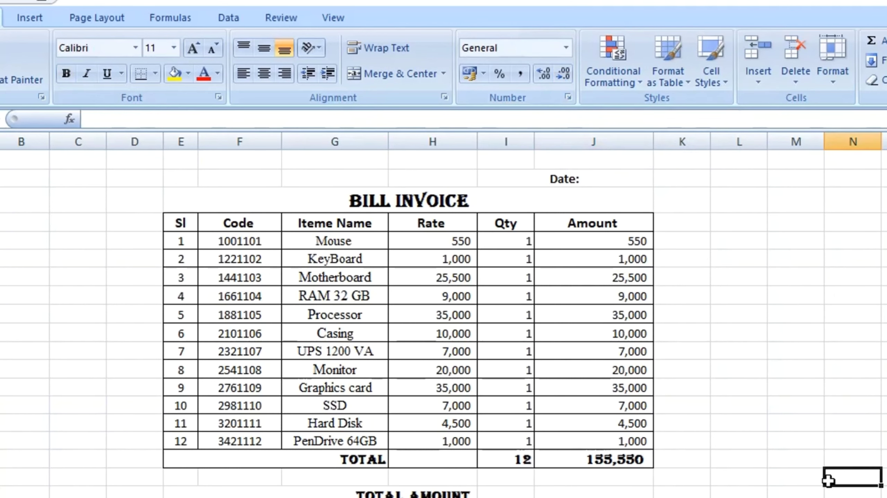
scroll(692, 437, down, 1)
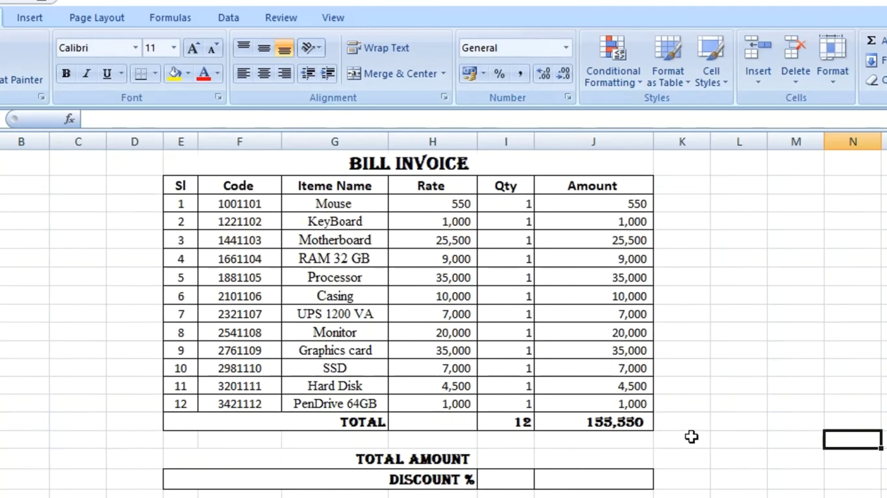
click(592, 462)
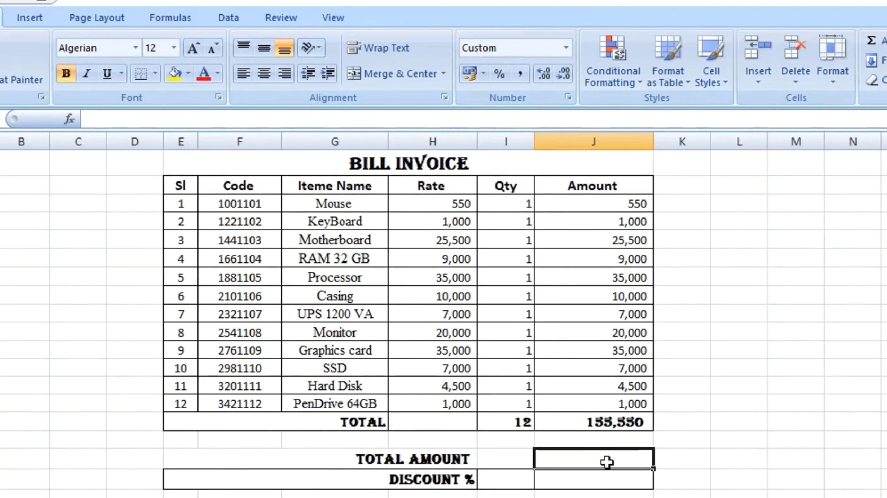
text(=)
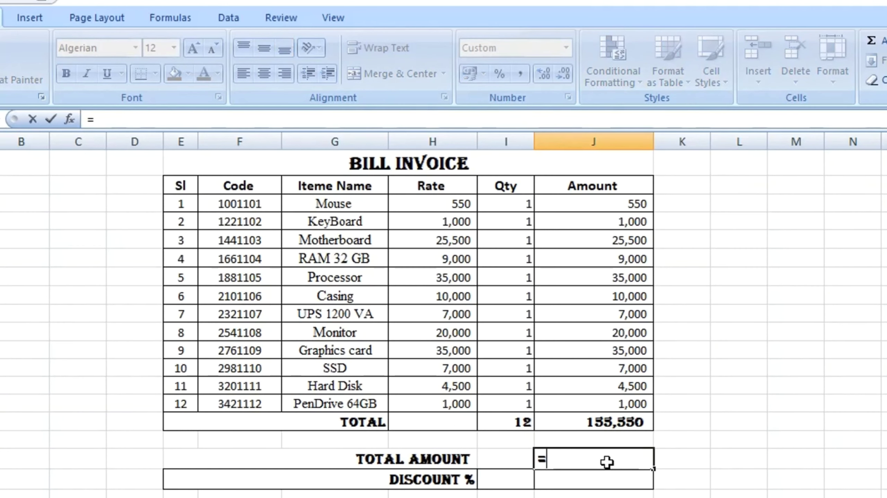
click(583, 421)
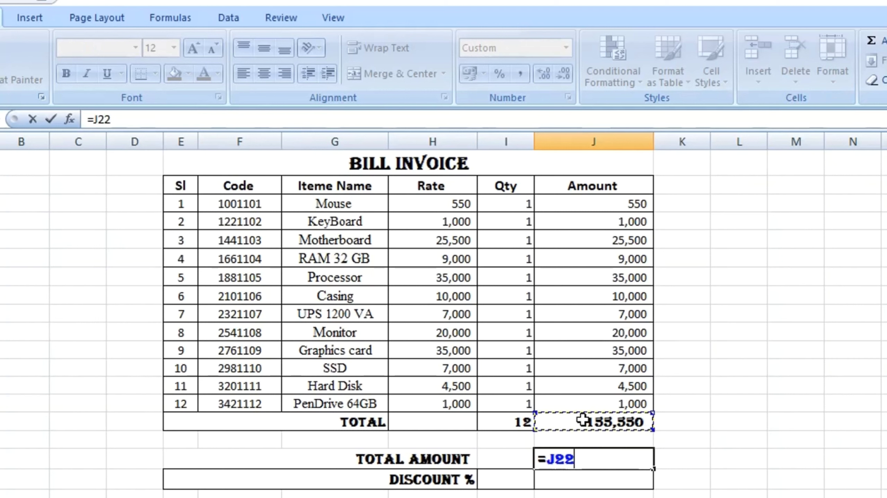
key(Return)
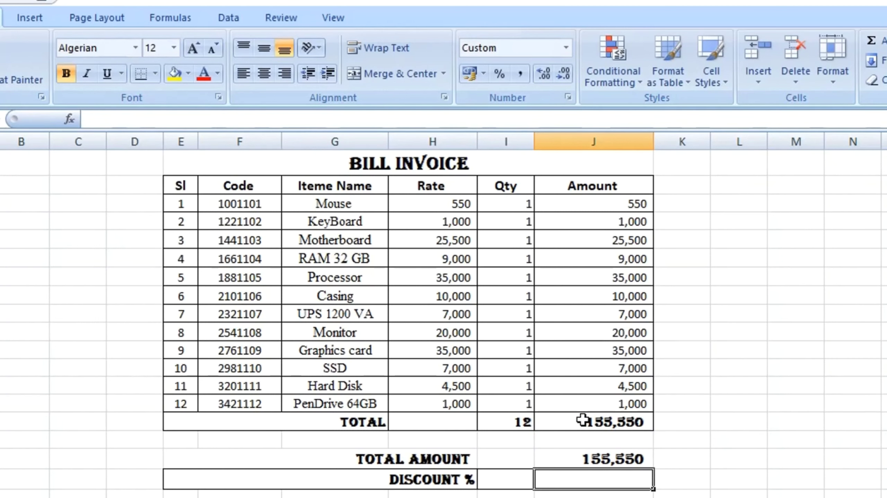
Select the merged TOTAL AMOUNT row across the table to check it.
click(774, 421)
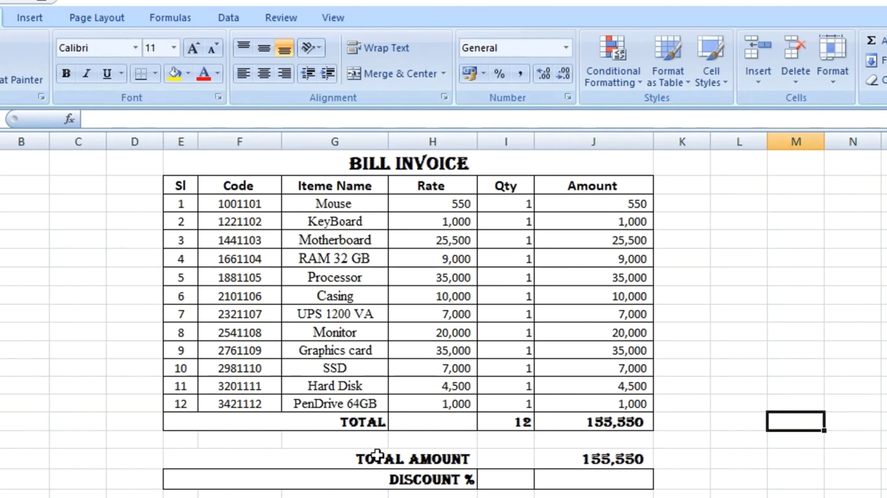
drag(374, 457, 638, 467)
click(822, 444)
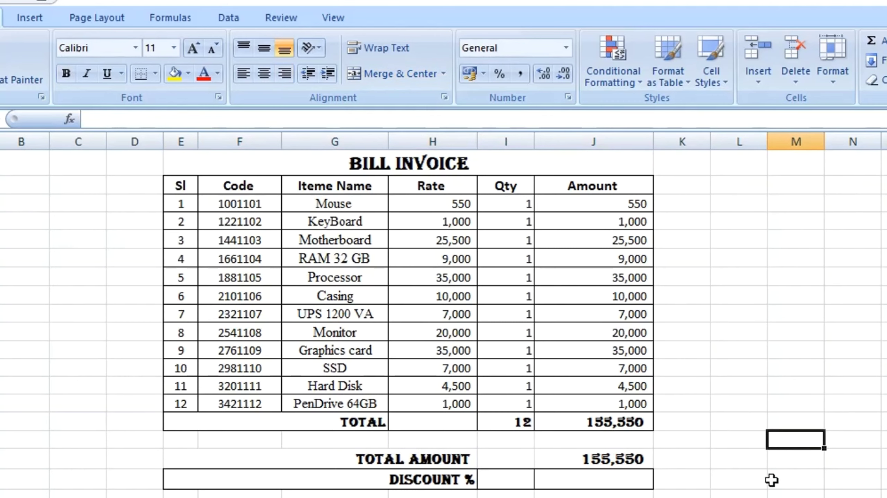
drag(421, 457, 621, 460)
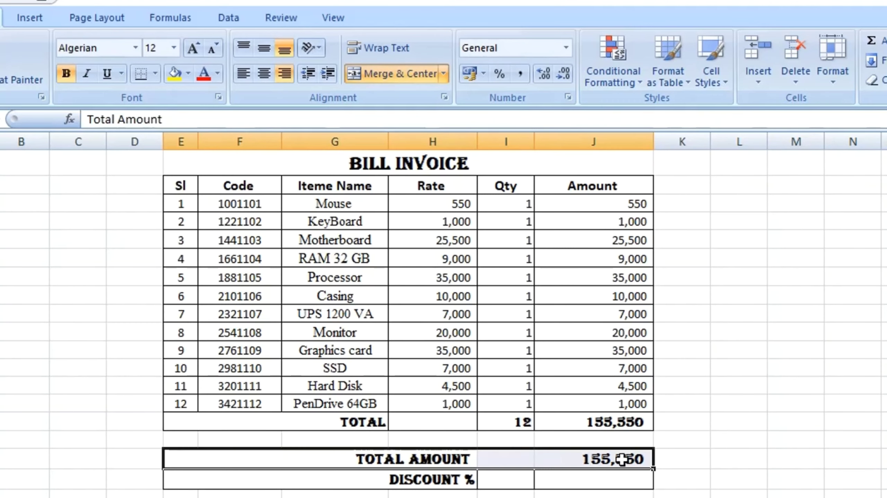
click(829, 459)
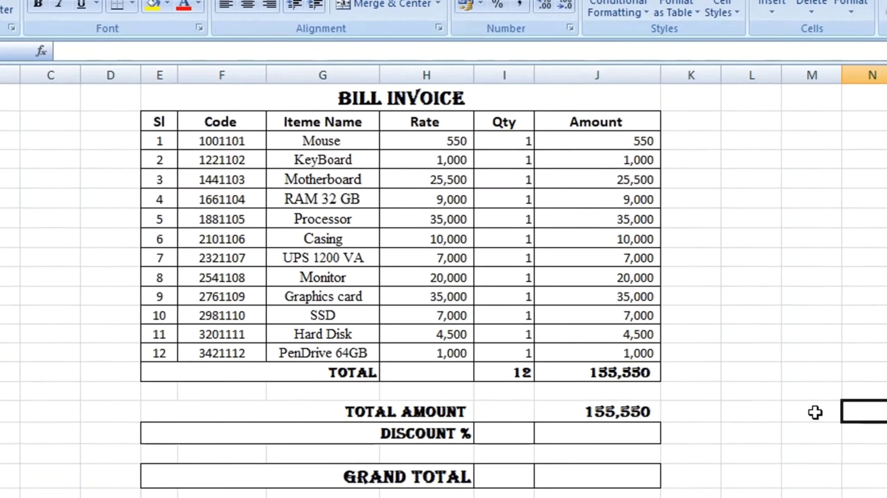
scroll(825, 386, down, 1)
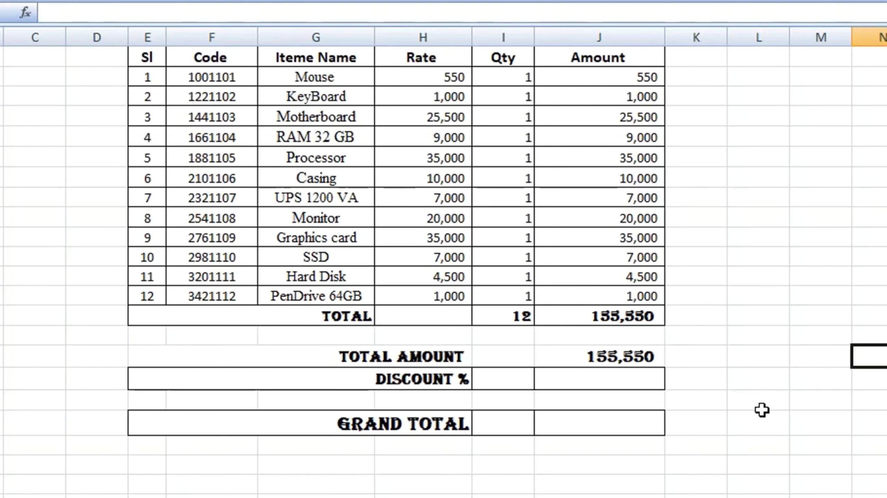
click(483, 378)
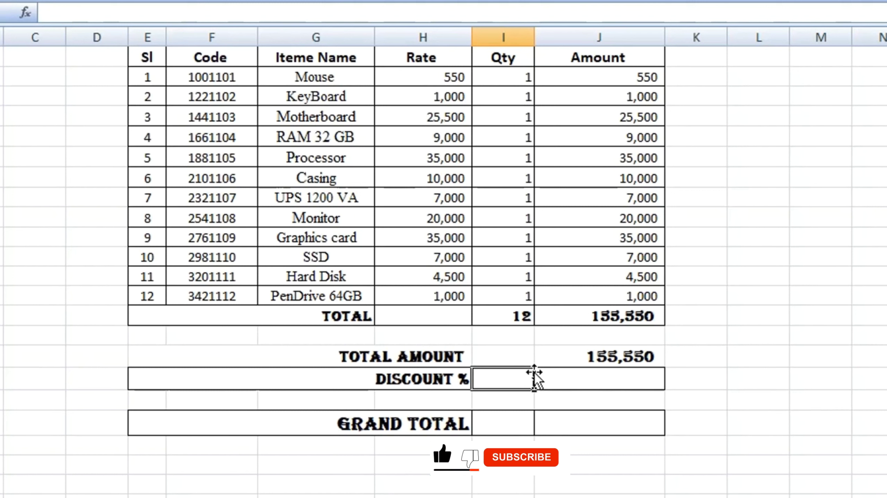
Enter a 5 Discount % and compute the discount in J25 as =J24*I25/100, giving 7,778.
text(5)
key(Return)
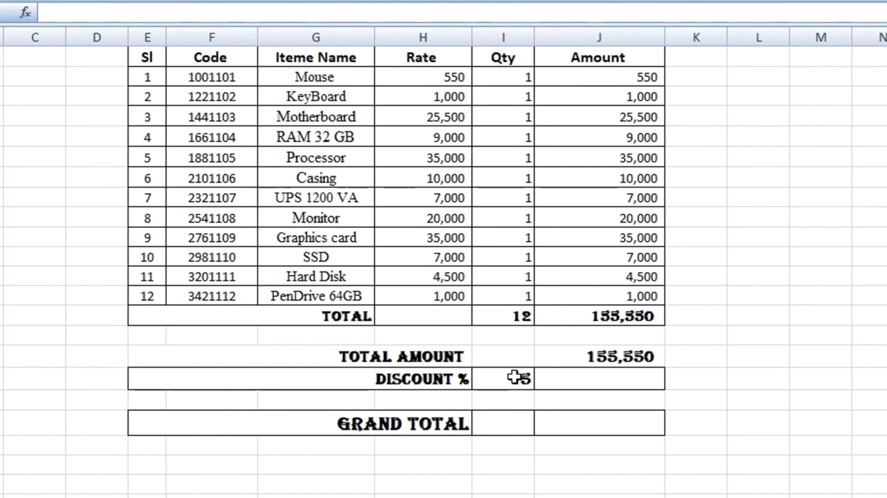
click(580, 378)
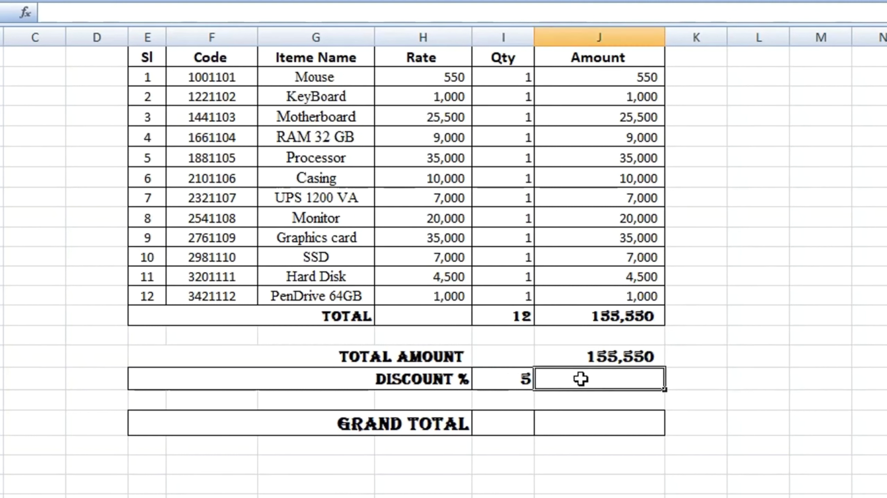
text(=)
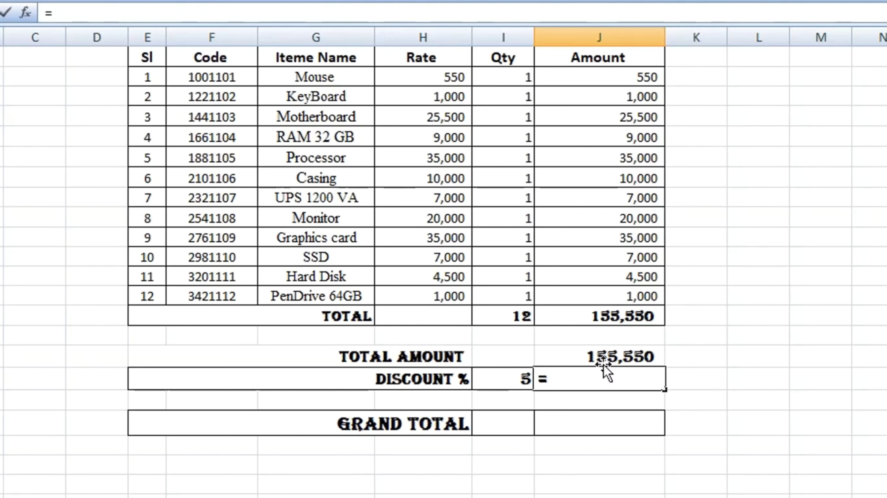
click(590, 355)
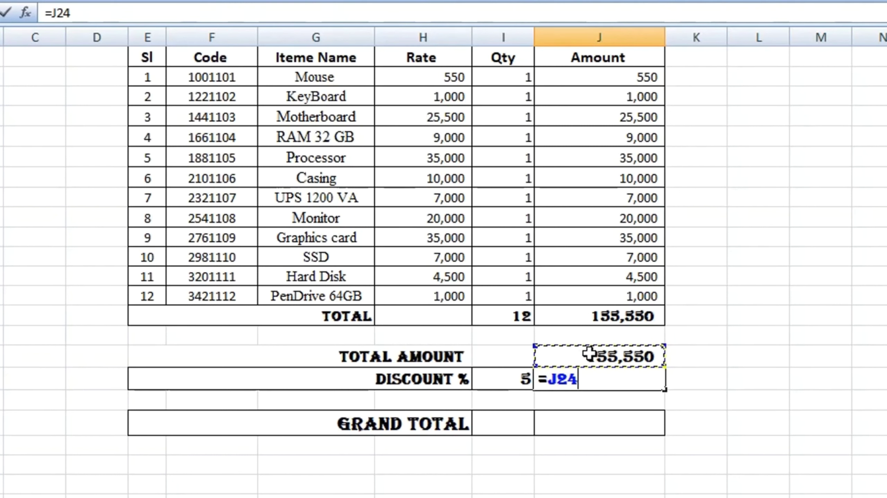
text(*)
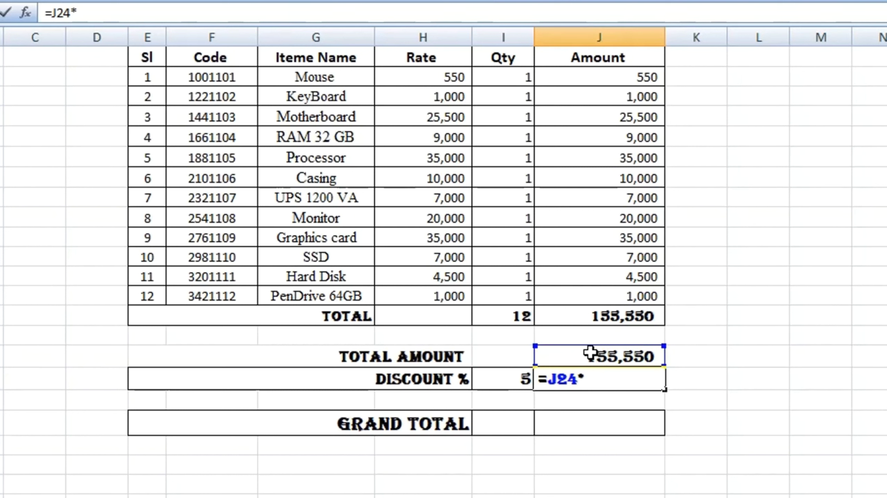
click(503, 385)
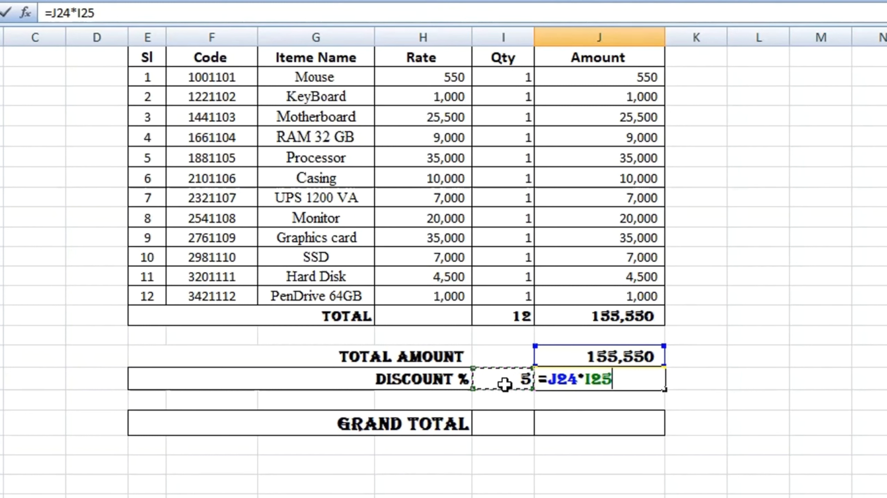
text(/)
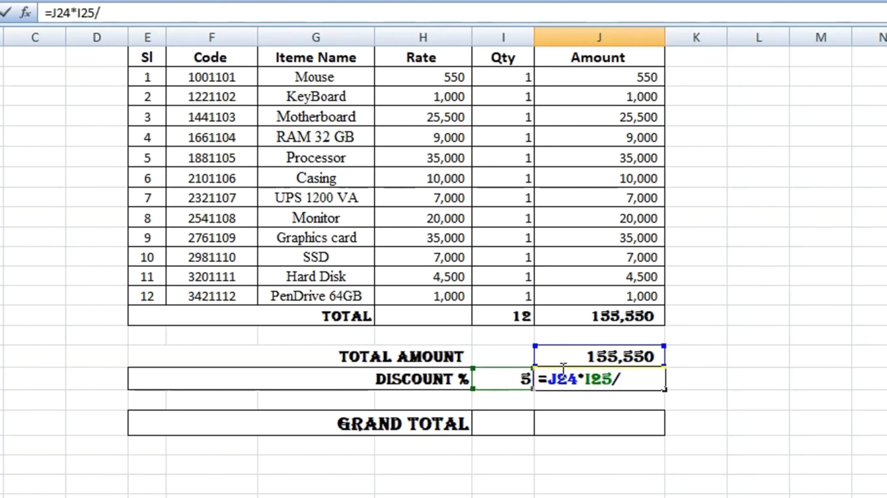
text(100)
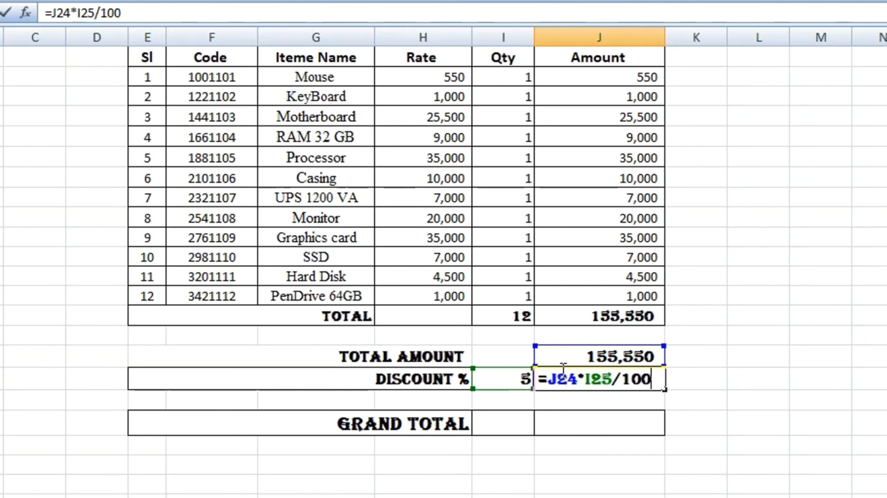
key(Return)
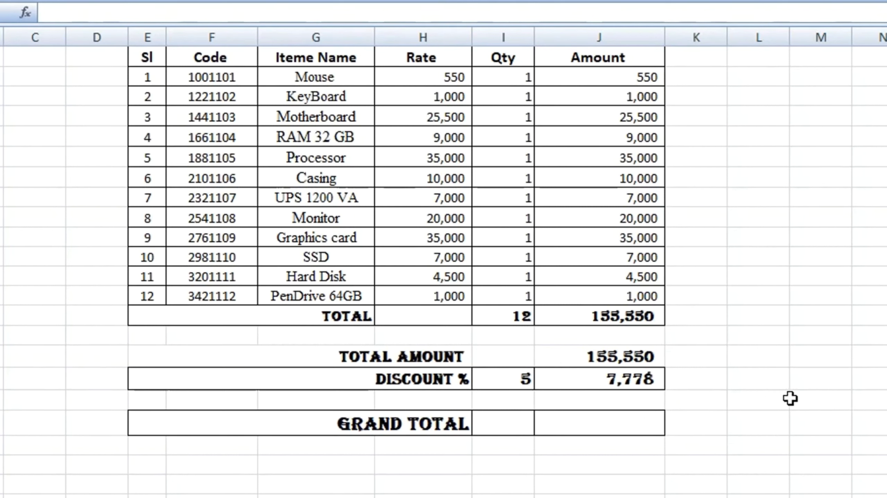
click(525, 379)
Change the Discount % from 5 to 10, recalculating the discount to 15,555.
text(10)
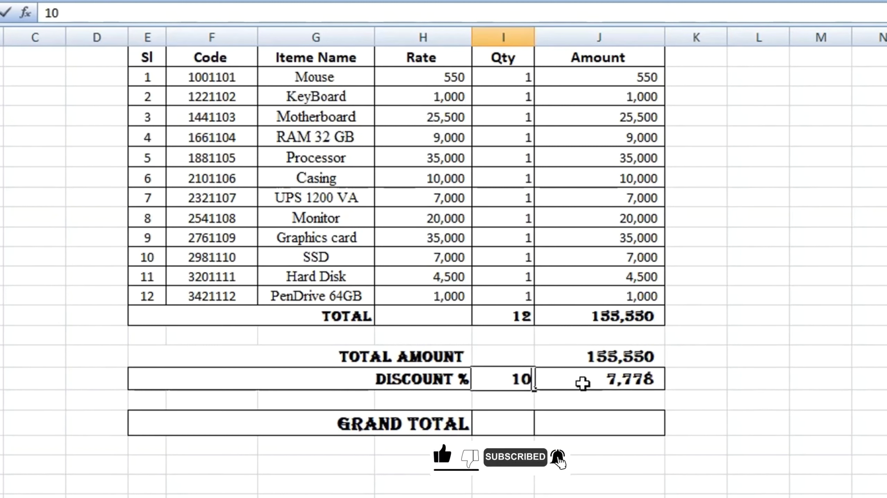
click(787, 424)
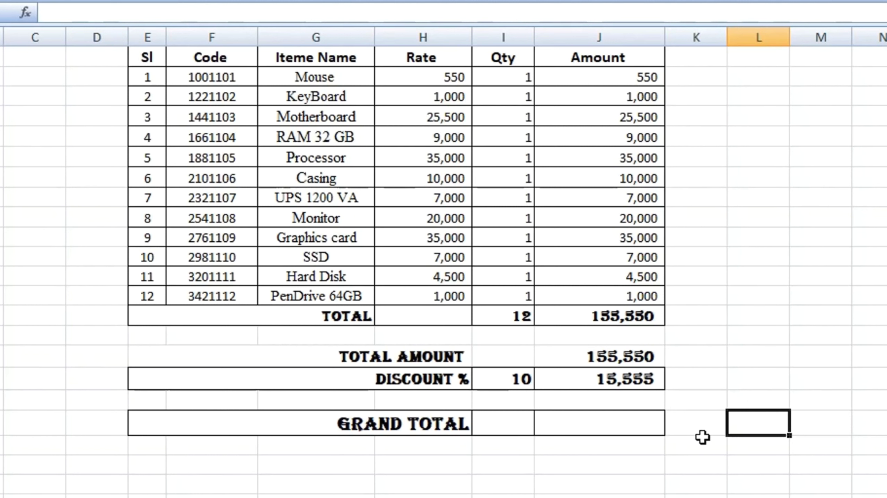
click(607, 421)
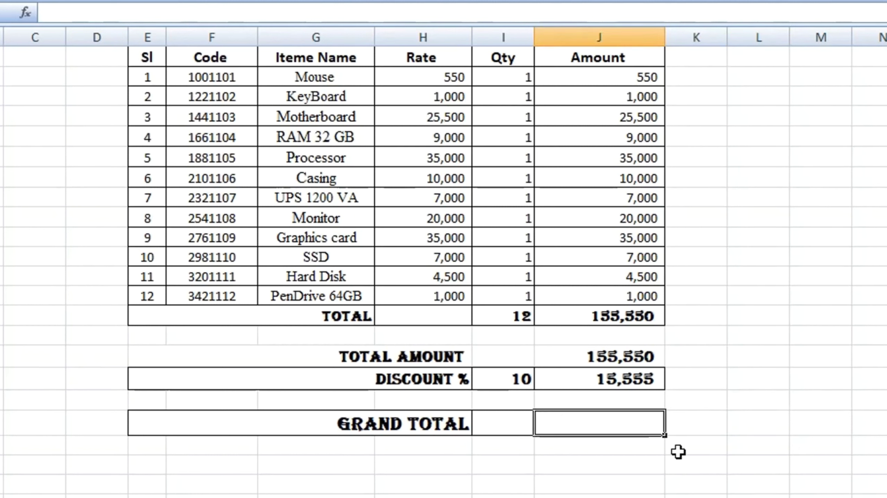
mouse_move(695, 386)
mouse_down()
mouse_move(755, 385)
mouse_move(713, 396)
mouse_move(702, 382)
mouse_up()
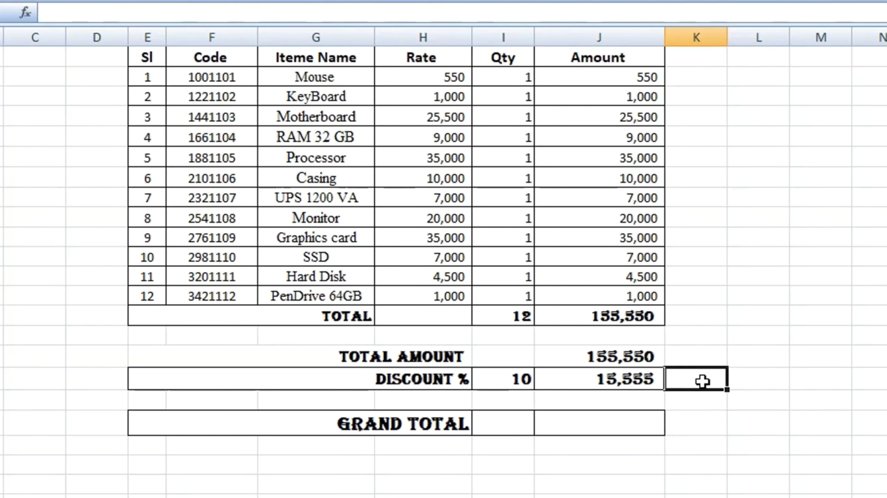
drag(422, 372, 590, 378)
click(733, 401)
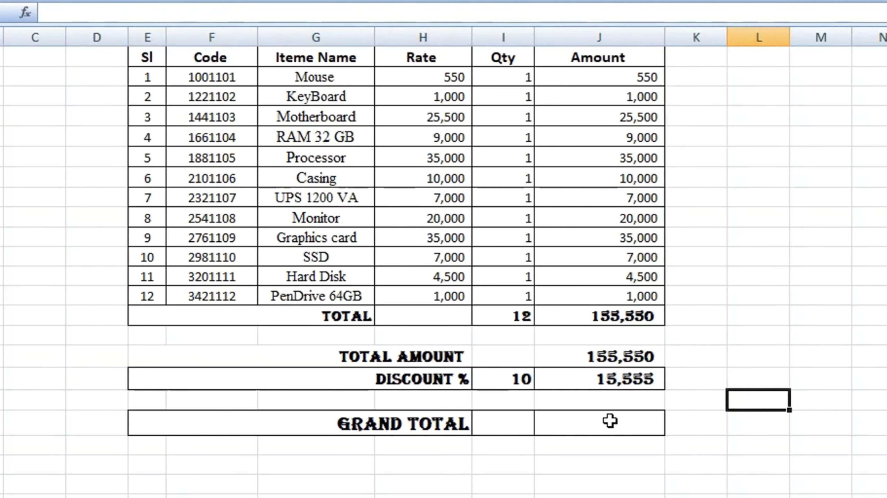
click(597, 424)
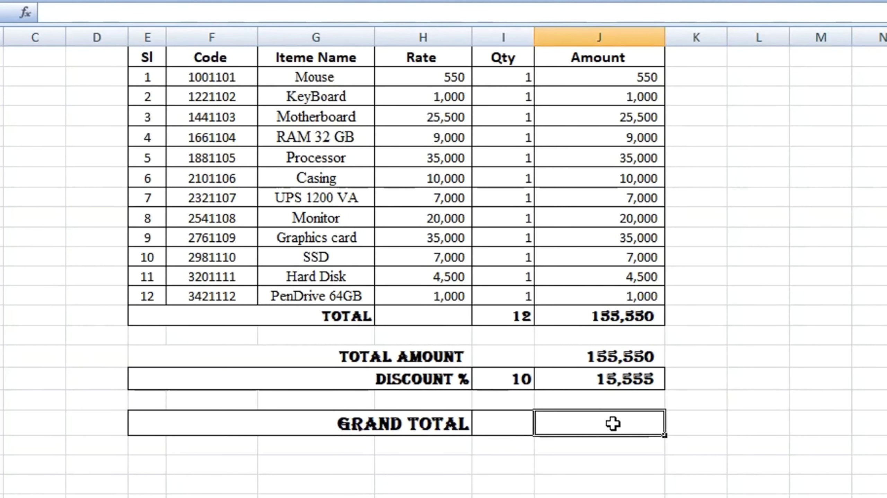
Enter =J24-J25 in the Grand Total cell J27, giving 139,995.
text(=)
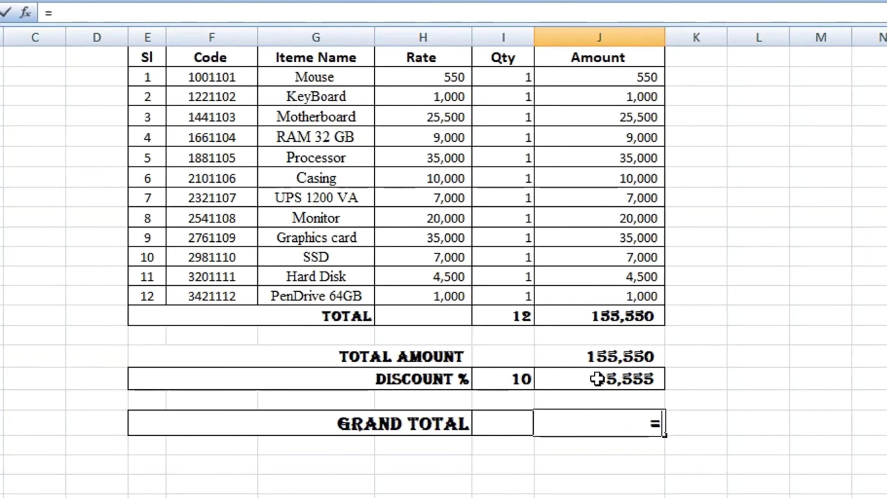
click(587, 361)
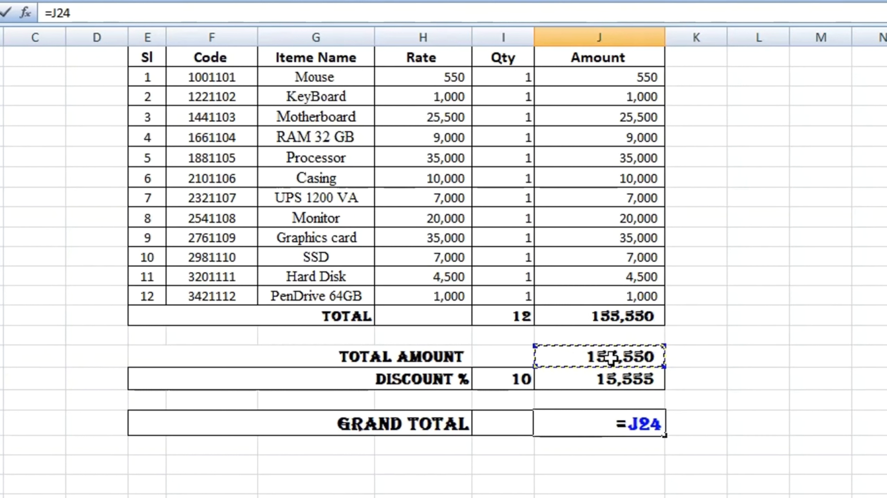
text(-)
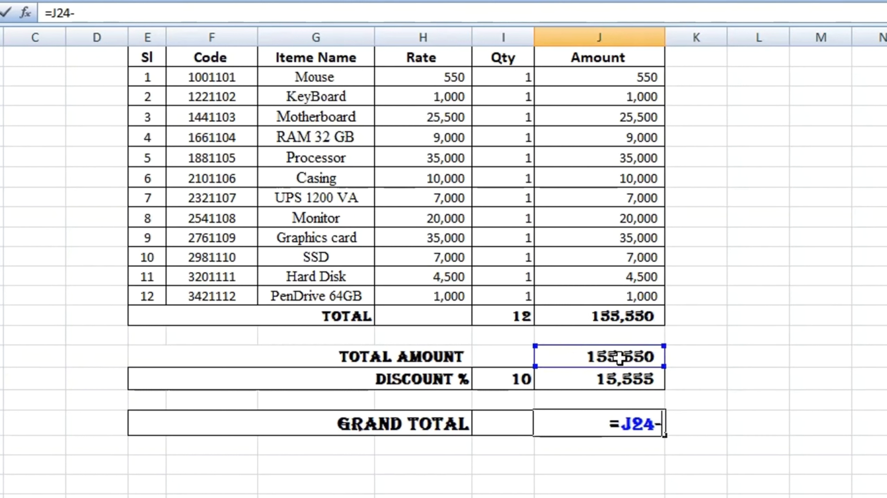
click(628, 380)
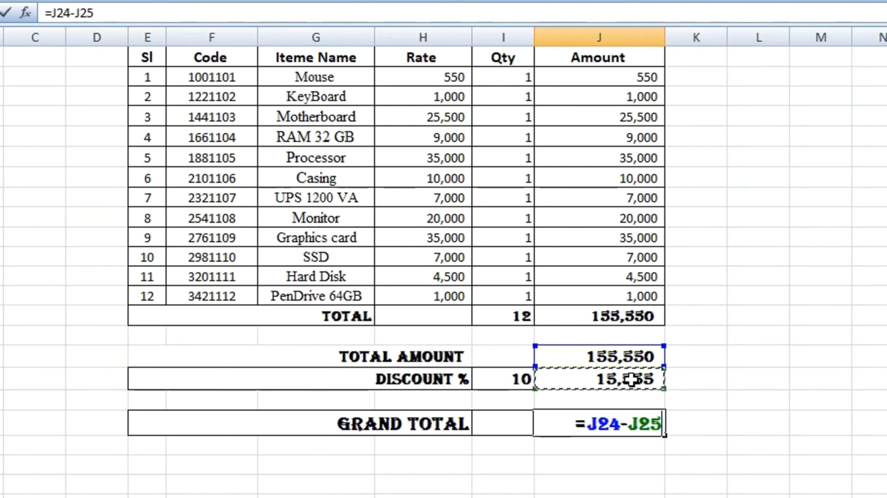
key(Return)
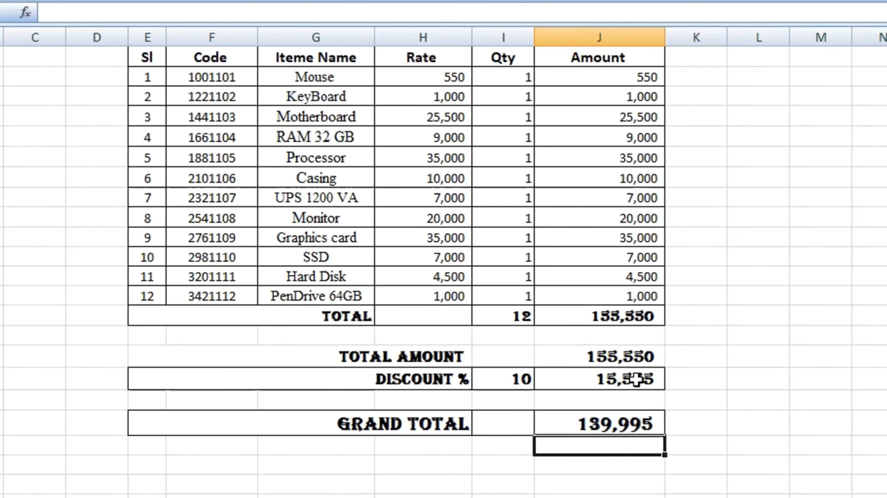
click(856, 402)
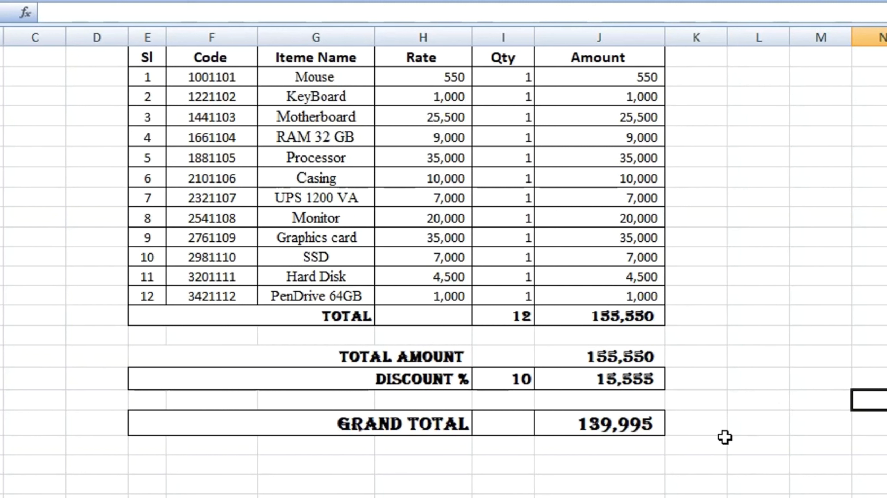
Try Discount % values of 0 and 20 to watch the discount and Grand Total recalculate.
click(599, 433)
click(533, 379)
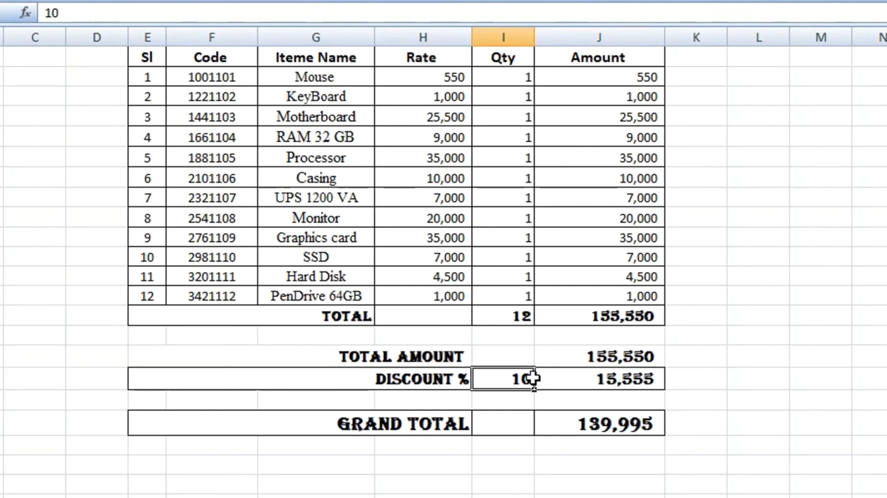
text(0)
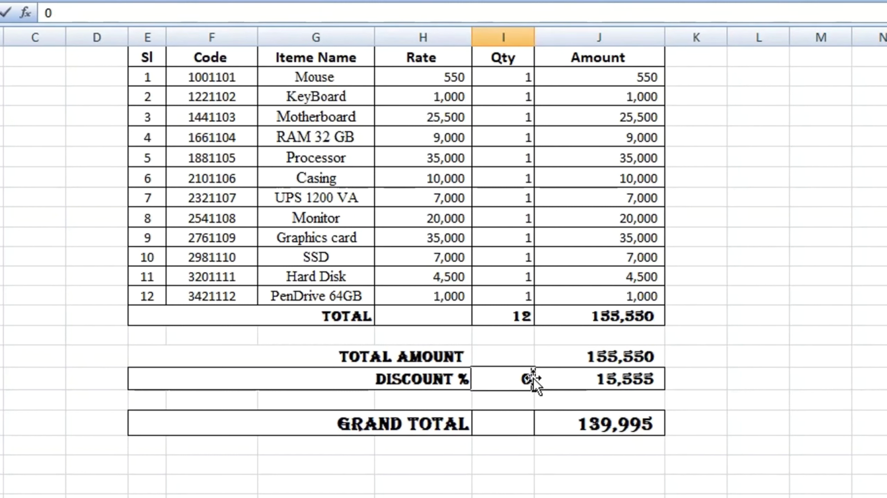
click(600, 459)
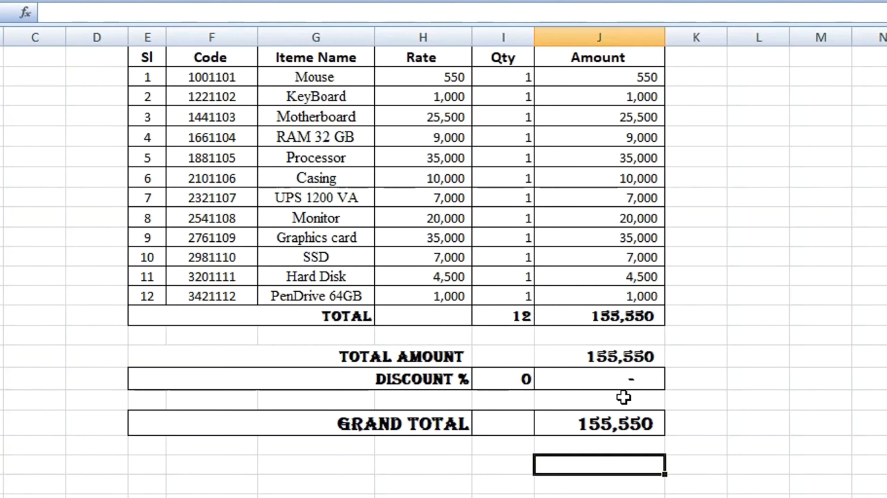
click(507, 376)
text(20)
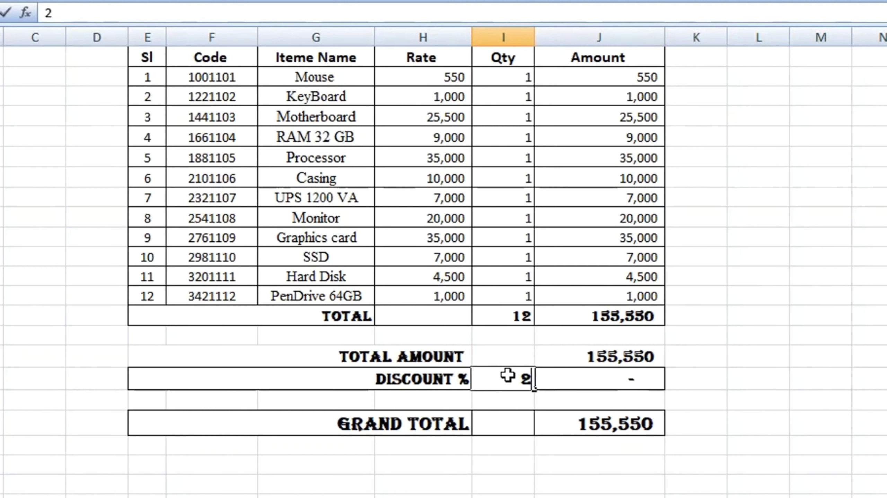
key(Return)
click(777, 400)
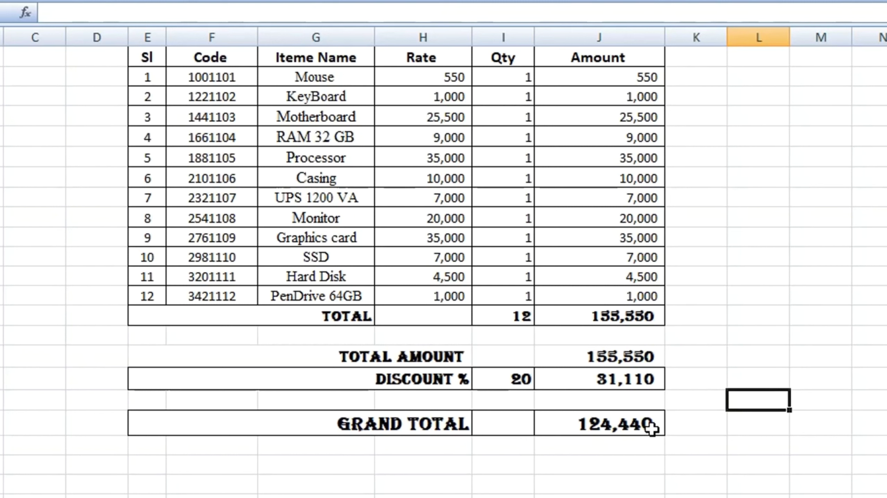
Set the Discount % back to 5, giving a 7,778 discount and 147,773 Grand Total.
click(515, 381)
text(5)
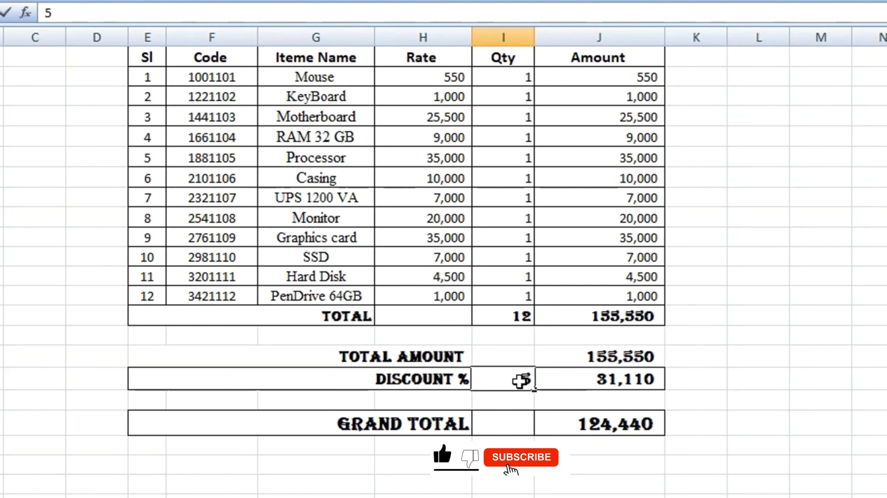
click(792, 356)
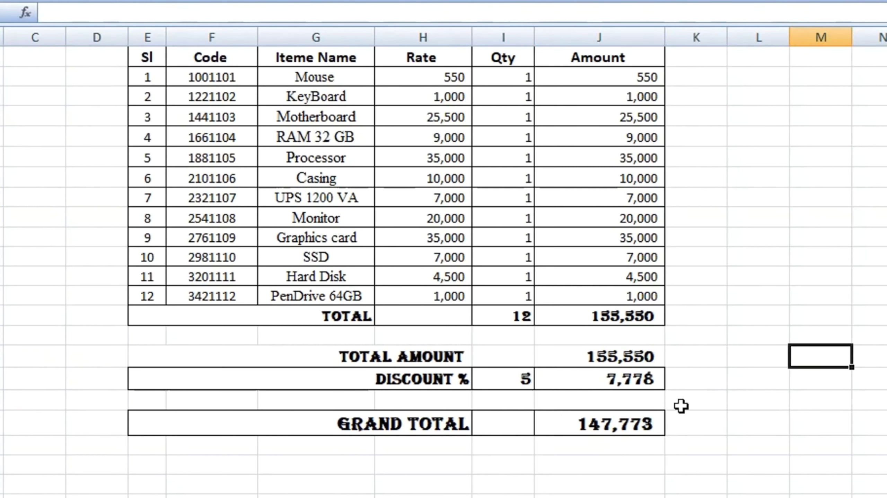
click(722, 415)
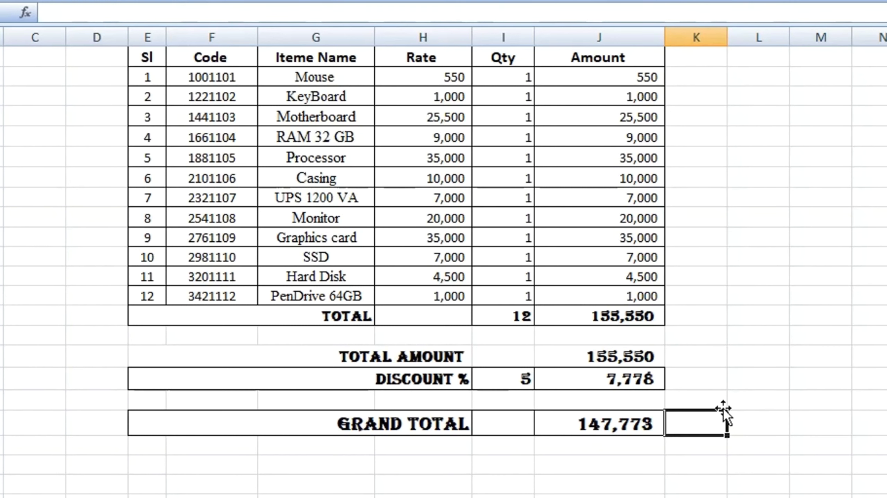
Scroll up to show the company name, address line and BILL INVOICE title above the table.
scroll(724, 412, up, 2)
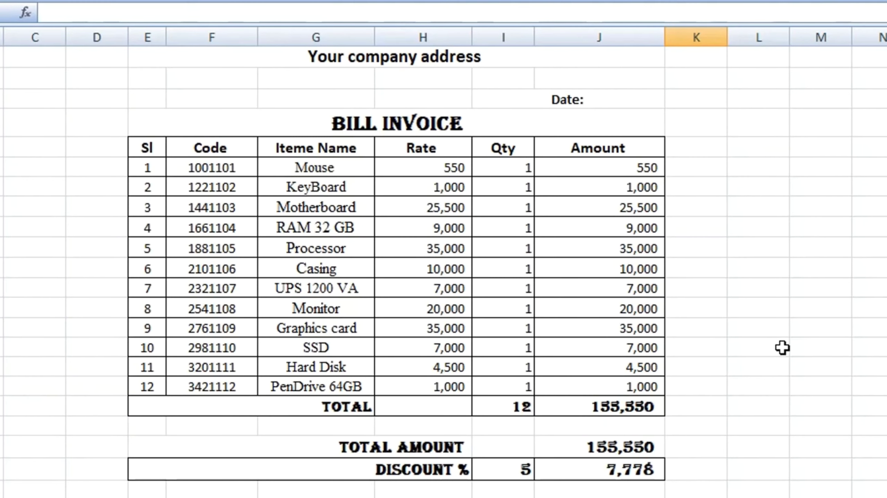
scroll(782, 348, up, 2)
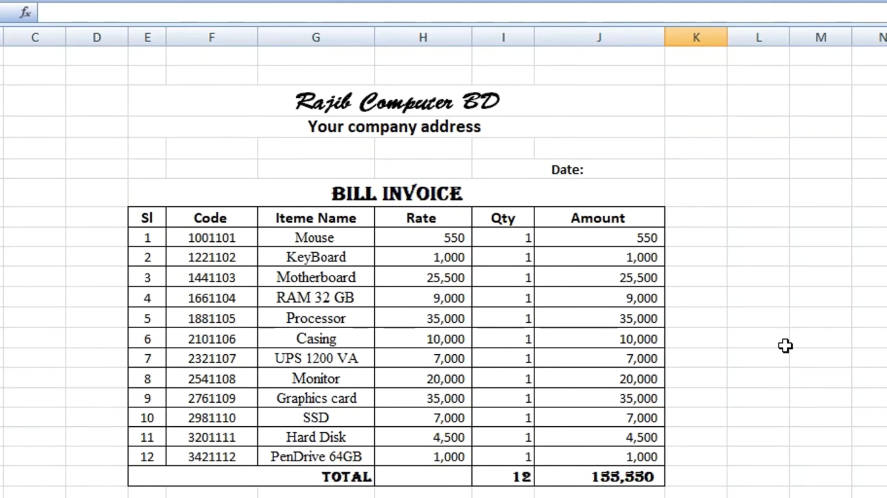
scroll(785, 346, down, 1)
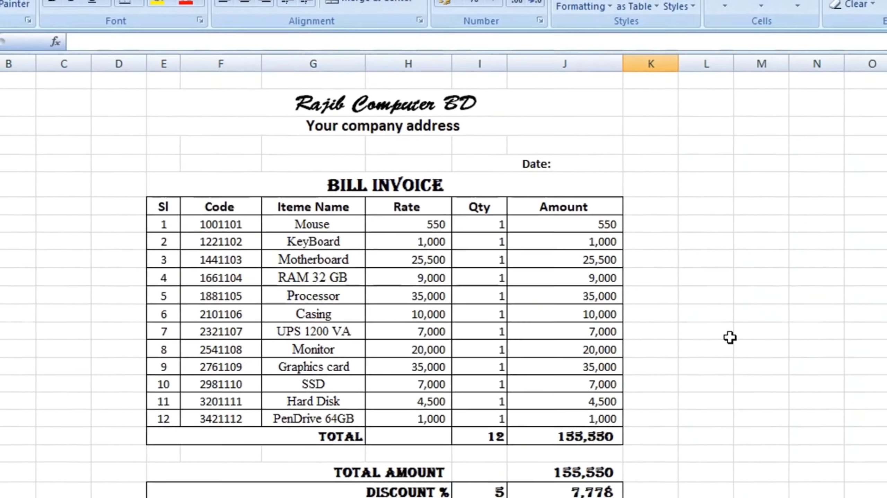